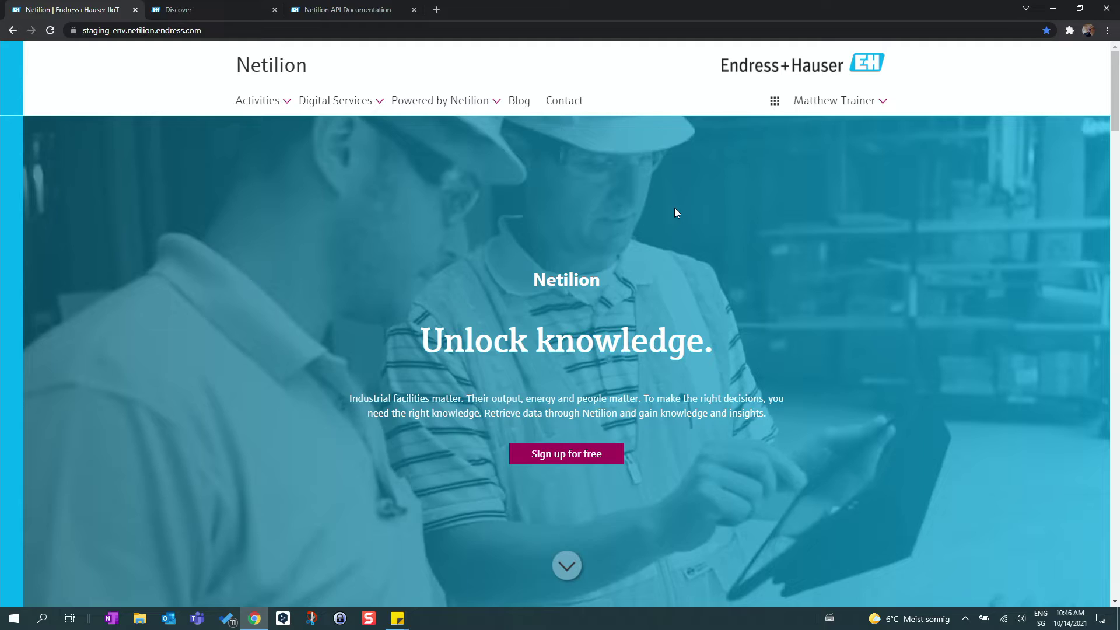
Switch to the Value app full screen and list All Objects with the simulated tank assets
key("F11")
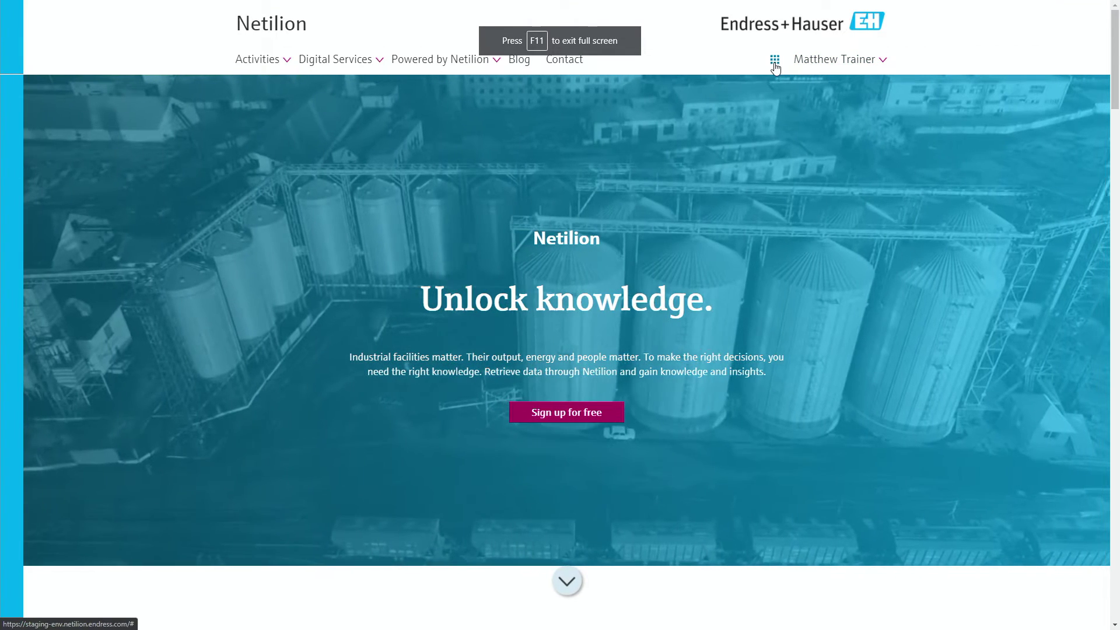
left_click(775, 61)
left_click(589, 234)
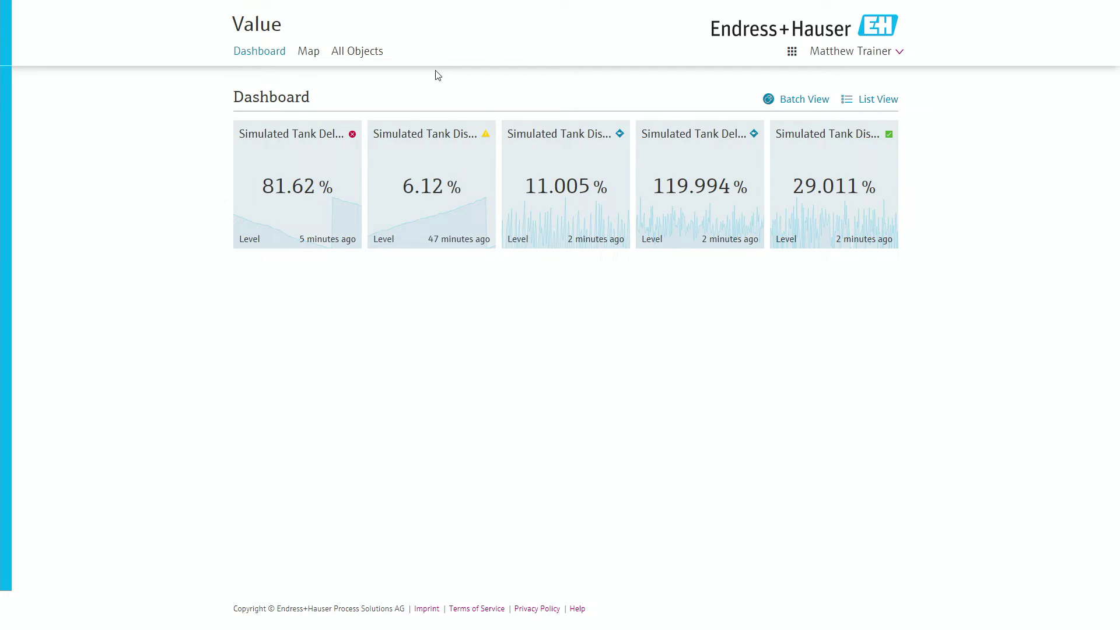
left_click(368, 52)
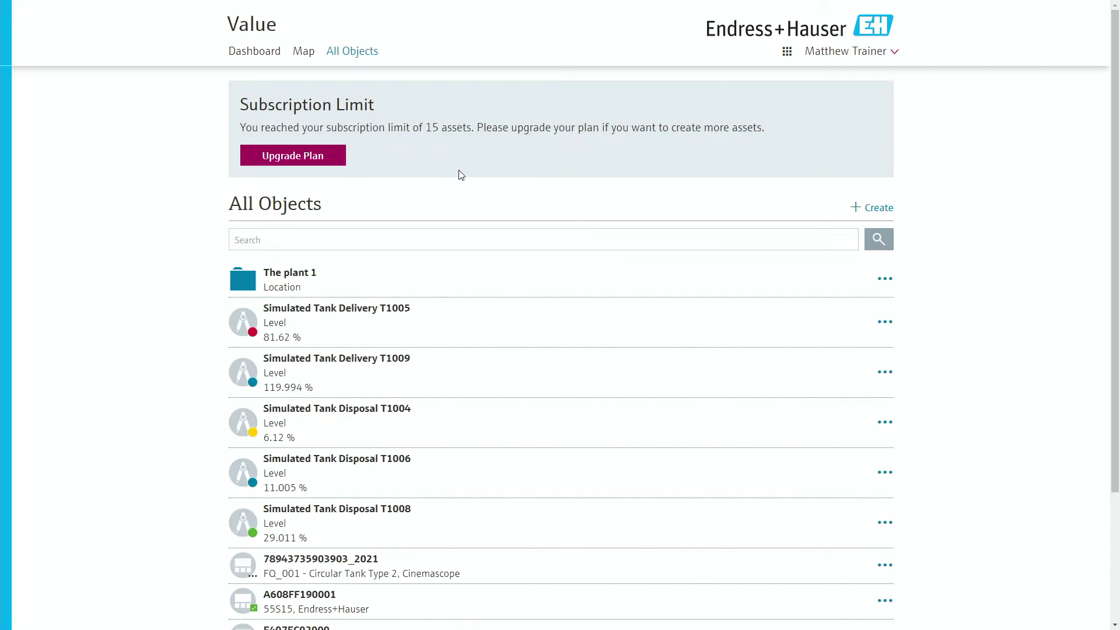
scroll(438, 282, "down", 2)
scroll(437, 282, "up", 2)
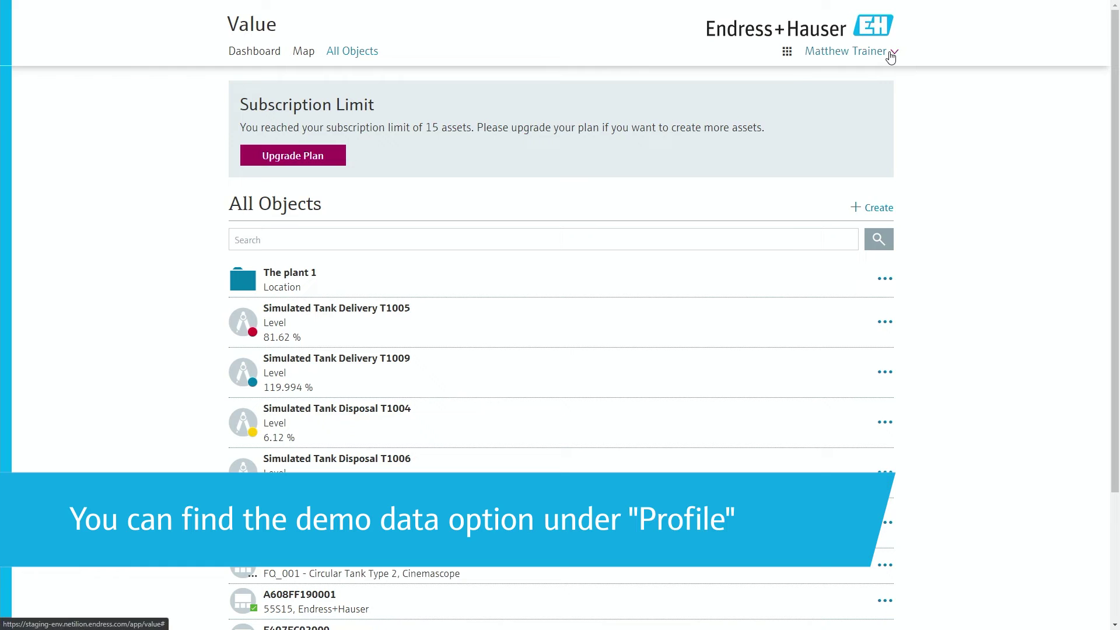
Activate Demo Data in the Netilion ID account profile
left_click(891, 58)
left_click(806, 174)
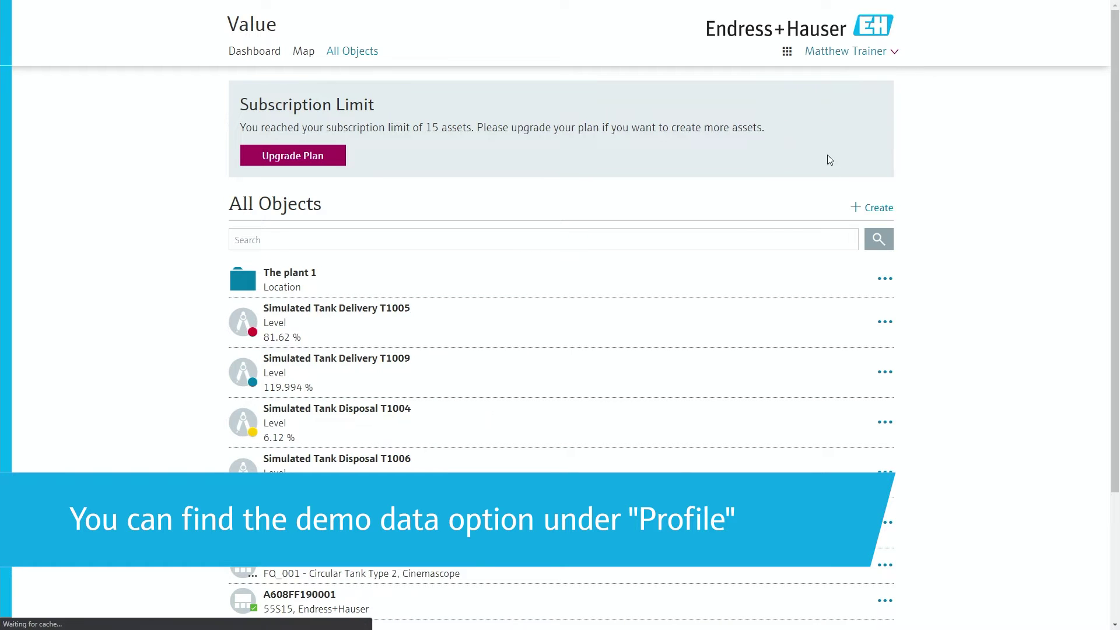
scroll(585, 246, "down", 2)
scroll(303, 360, "down", 1)
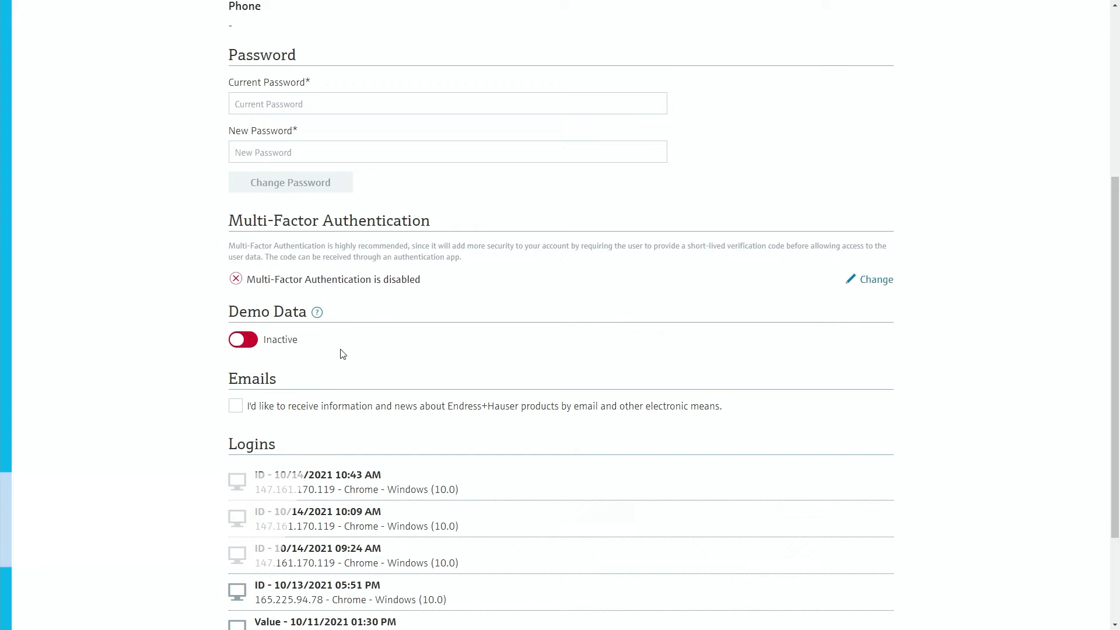
left_click(243, 341)
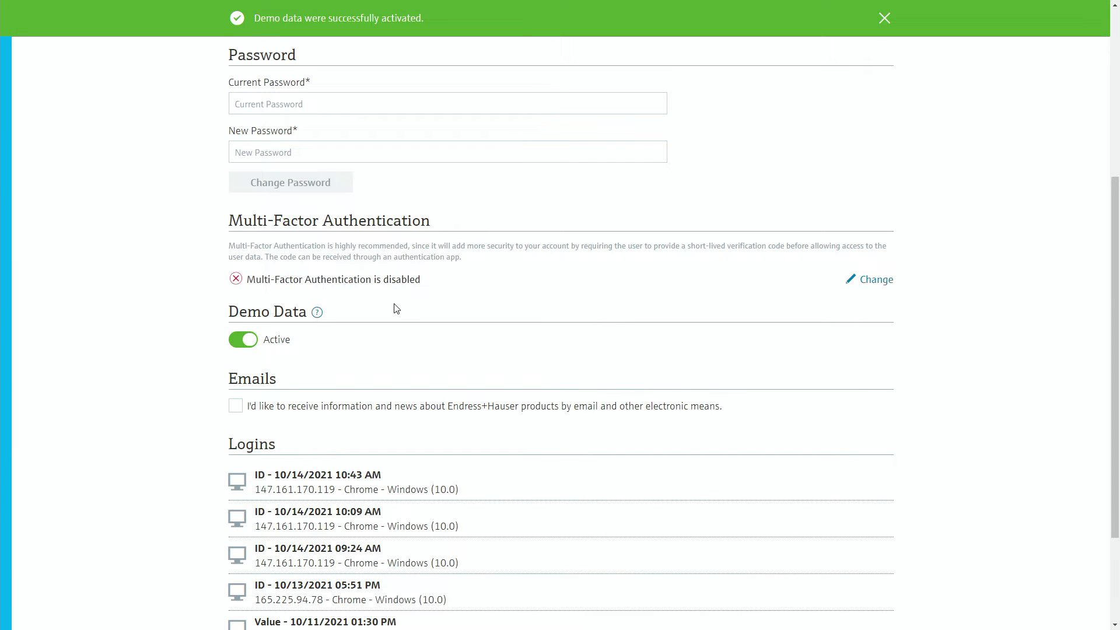
scroll(394, 308, "up", 3)
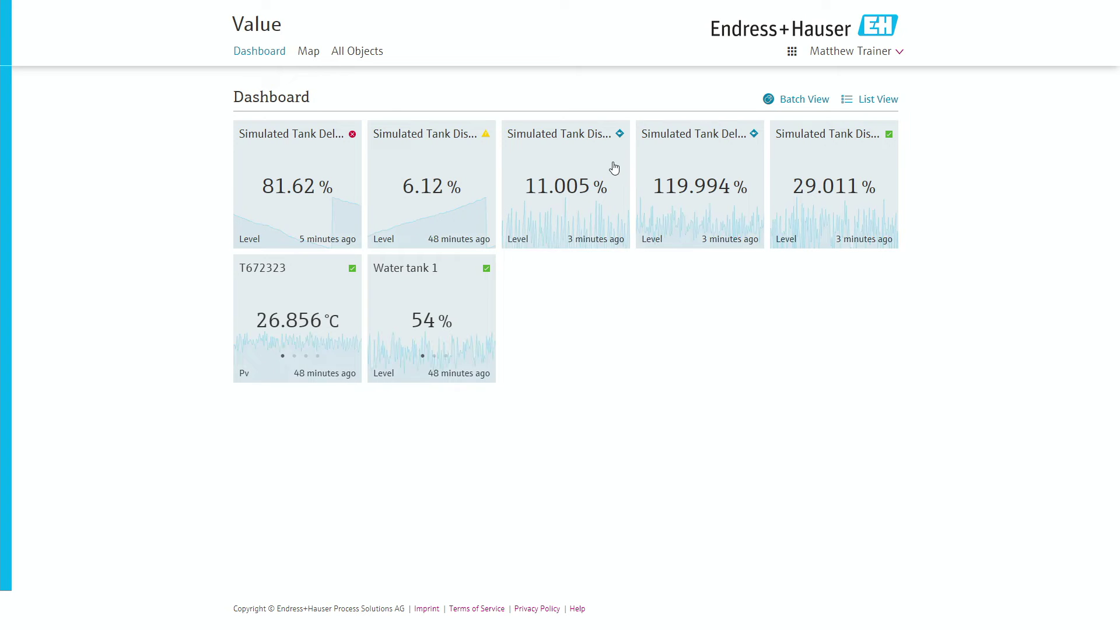
From All Objects, open the Netilion Demo Data folder and show Water tank 1's details
left_click(367, 57)
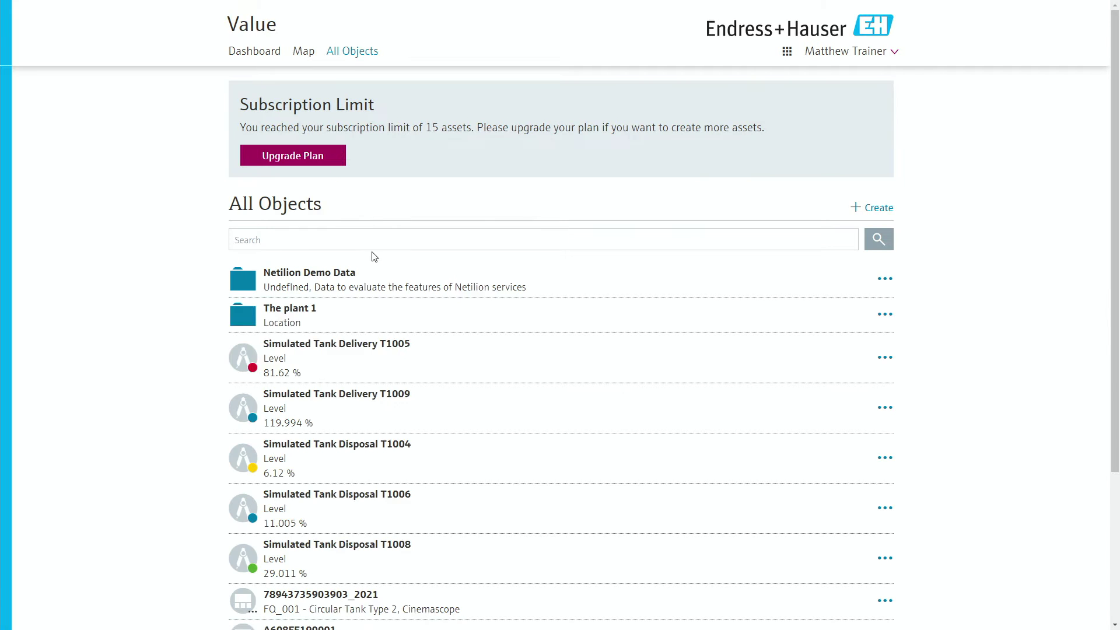
left_click(346, 281)
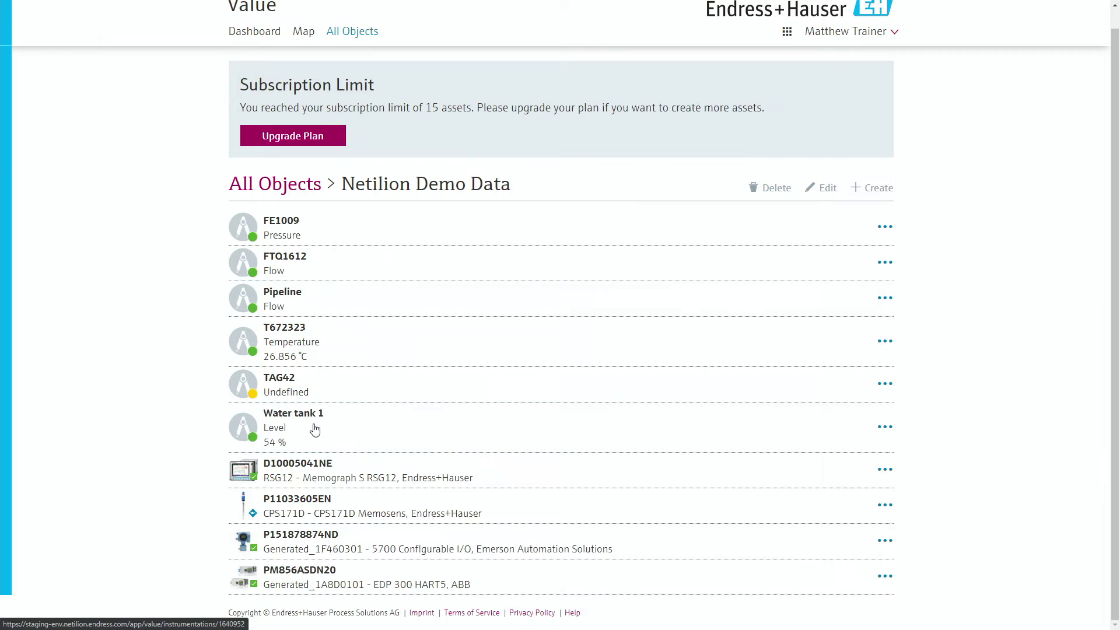
left_click(315, 429)
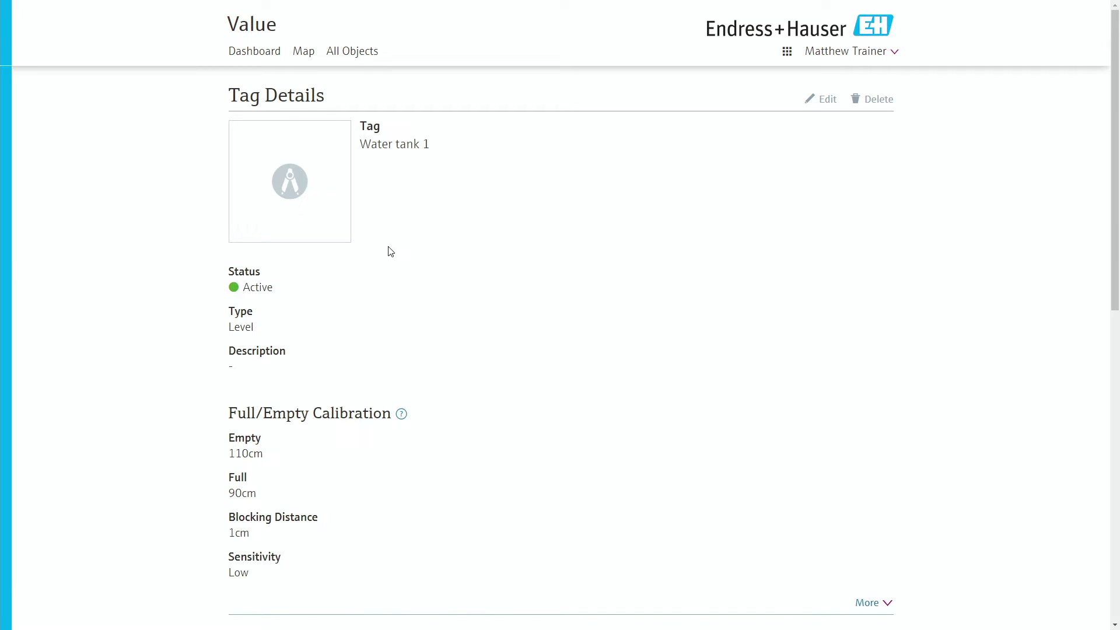
scroll(389, 252, "down", 3)
scroll(390, 250, "down", 4)
scroll(389, 251, "down", 1)
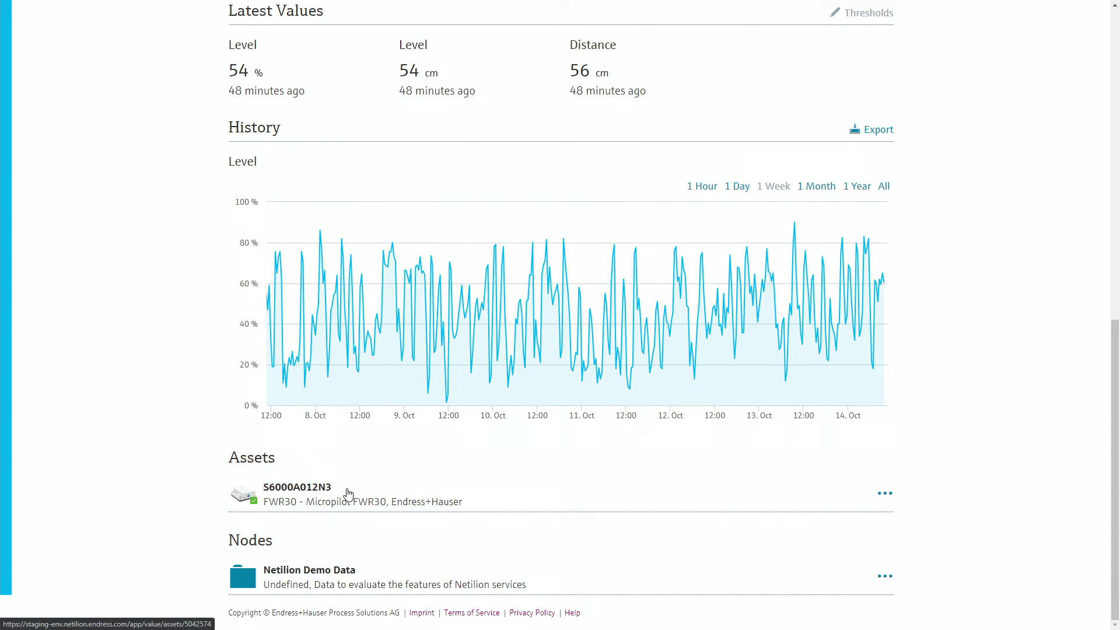
Show asset S6000A012N3's details and highlight its asset ID in the page address
left_click(333, 498)
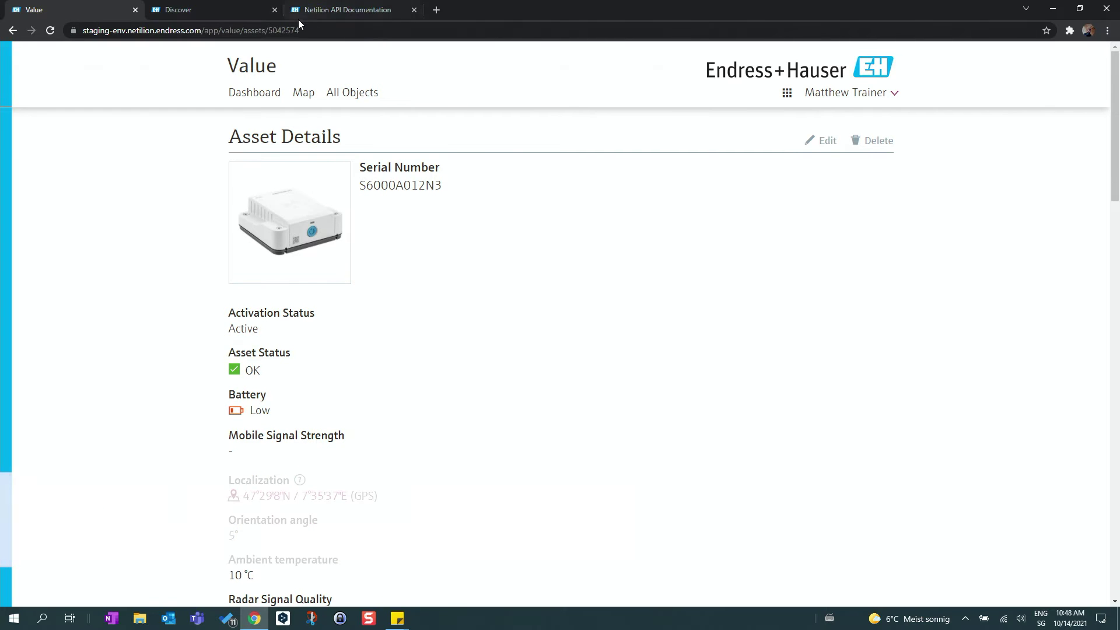
left_click_drag(309, 30, 277, 30)
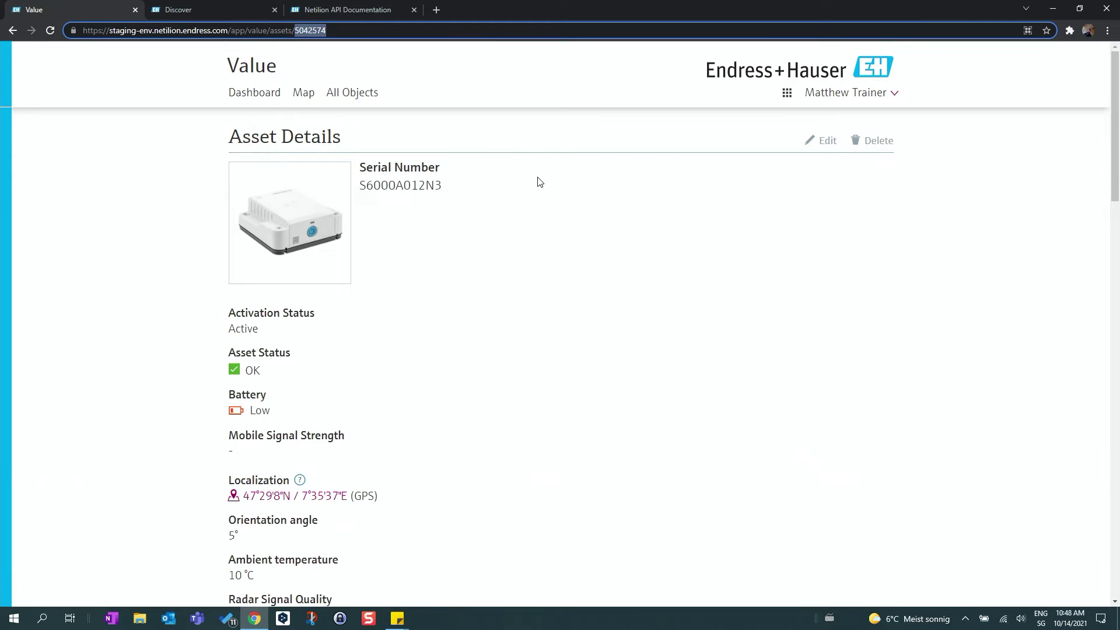
left_click(527, 241)
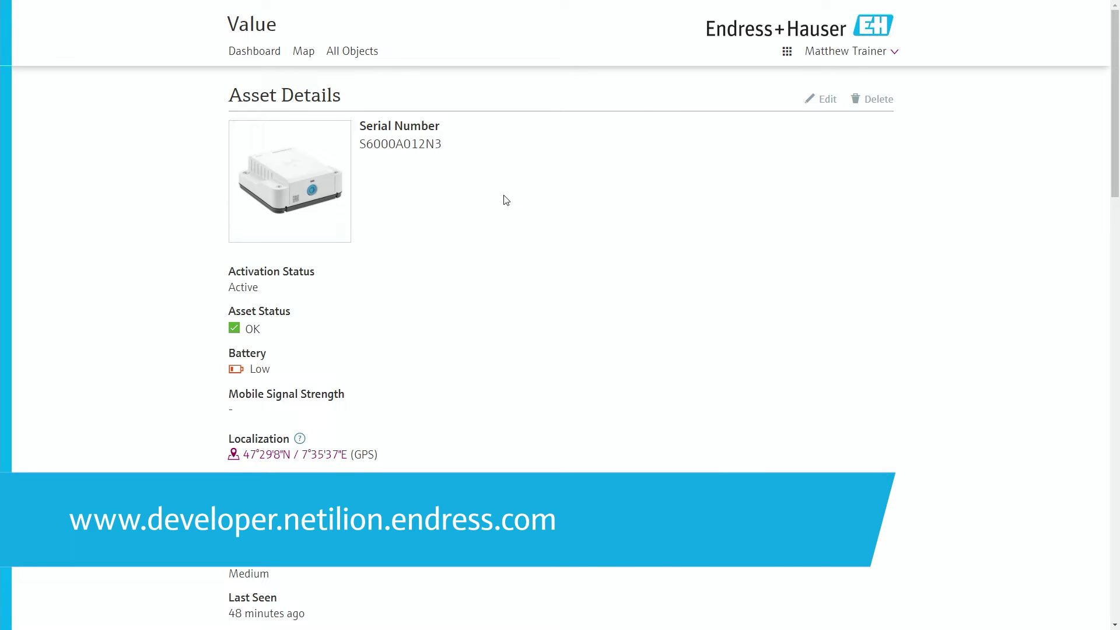
Bring up the Netilion API Documentation tab full screen via the Developer Platform page
key("F11")
left_click(232, 10)
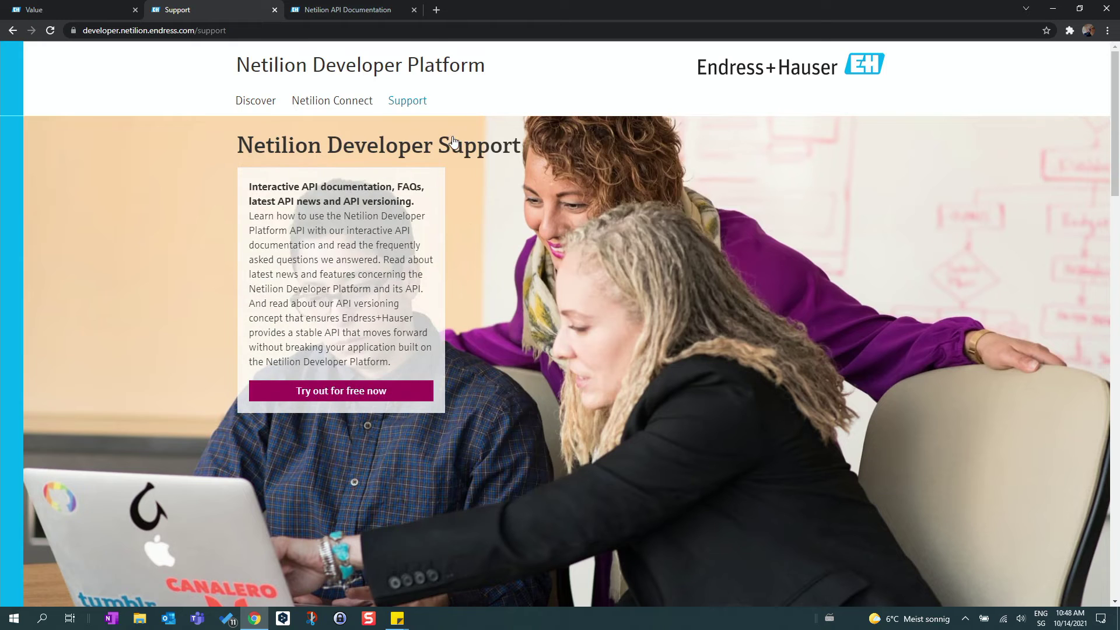
scroll(480, 208, "down", 3)
scroll(473, 231, "down", 3)
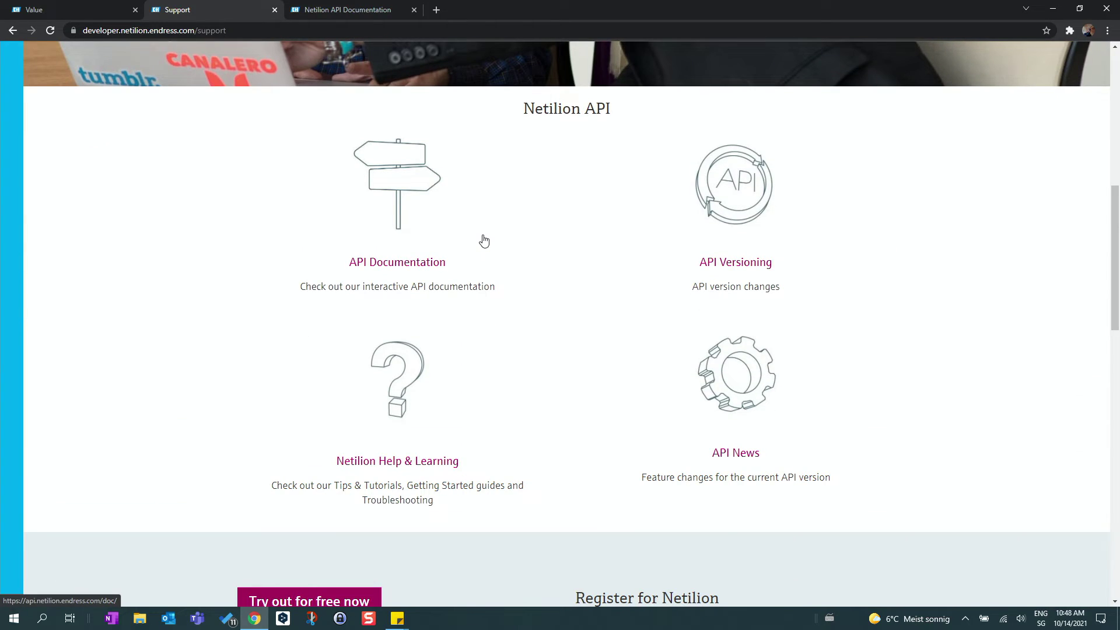
scroll(483, 240, "up", 3)
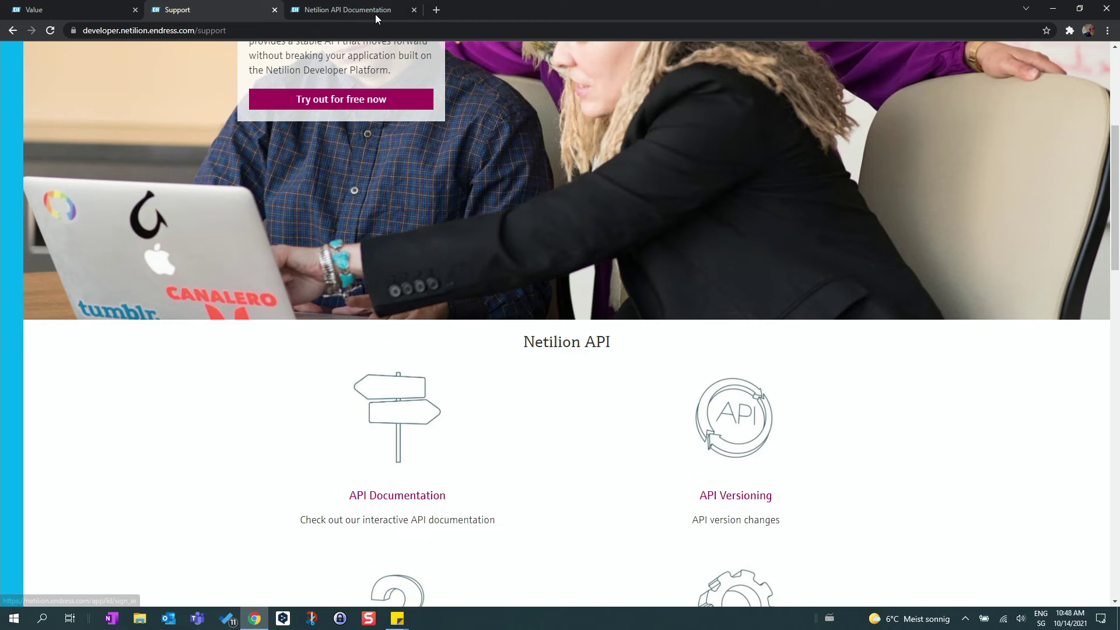
left_click(376, 13)
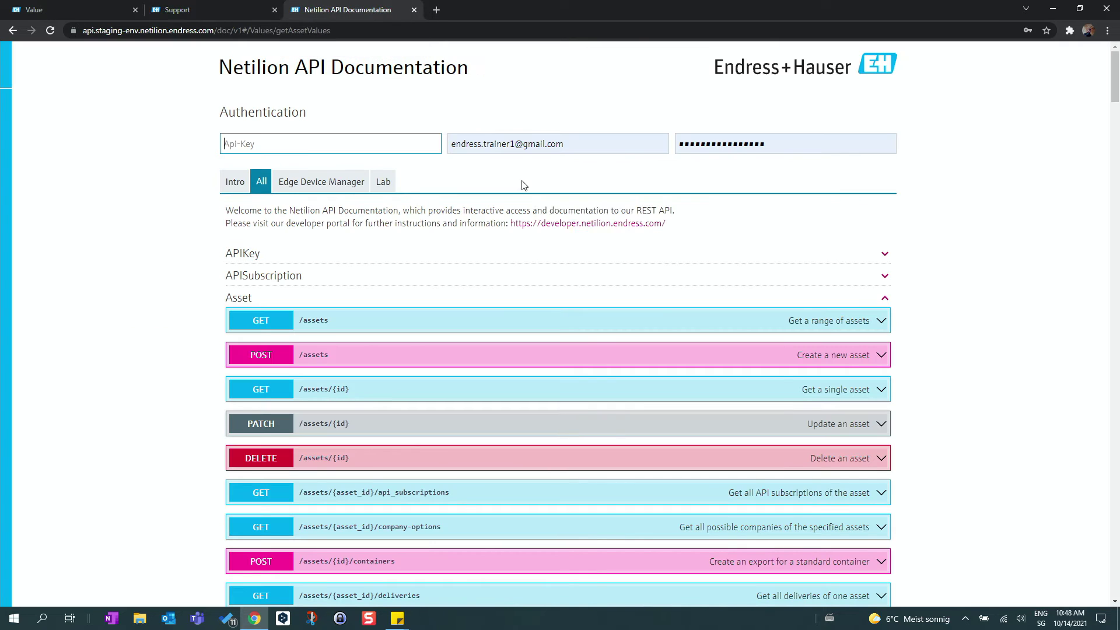
key("F11")
Go to Netilion Connect subscriptions in the profile and view the available plans
left_click(99, 6)
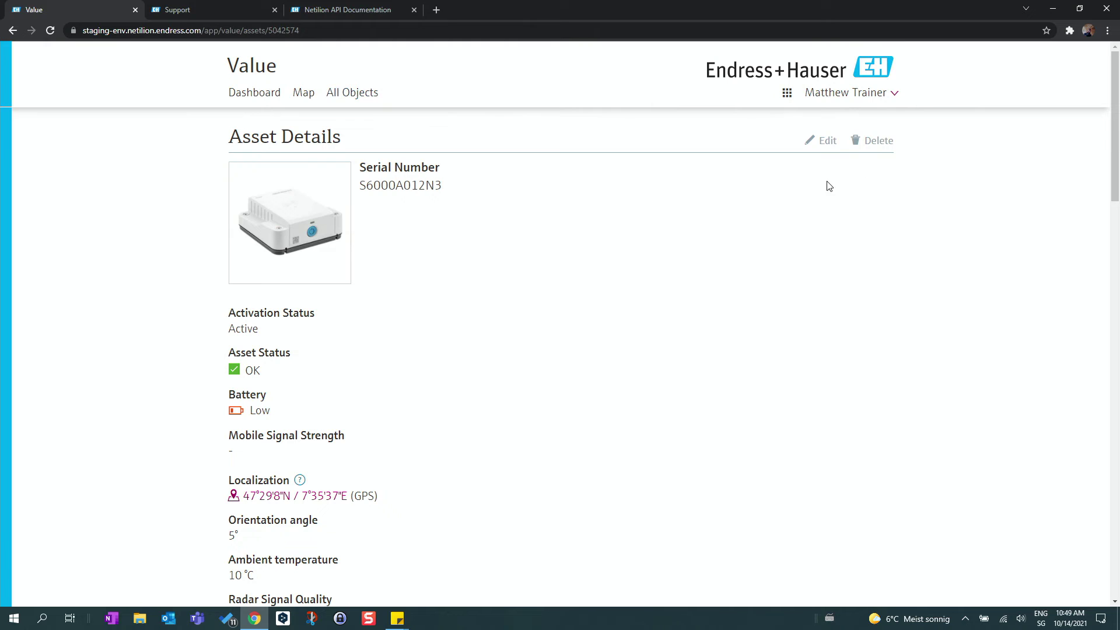
left_click(894, 93)
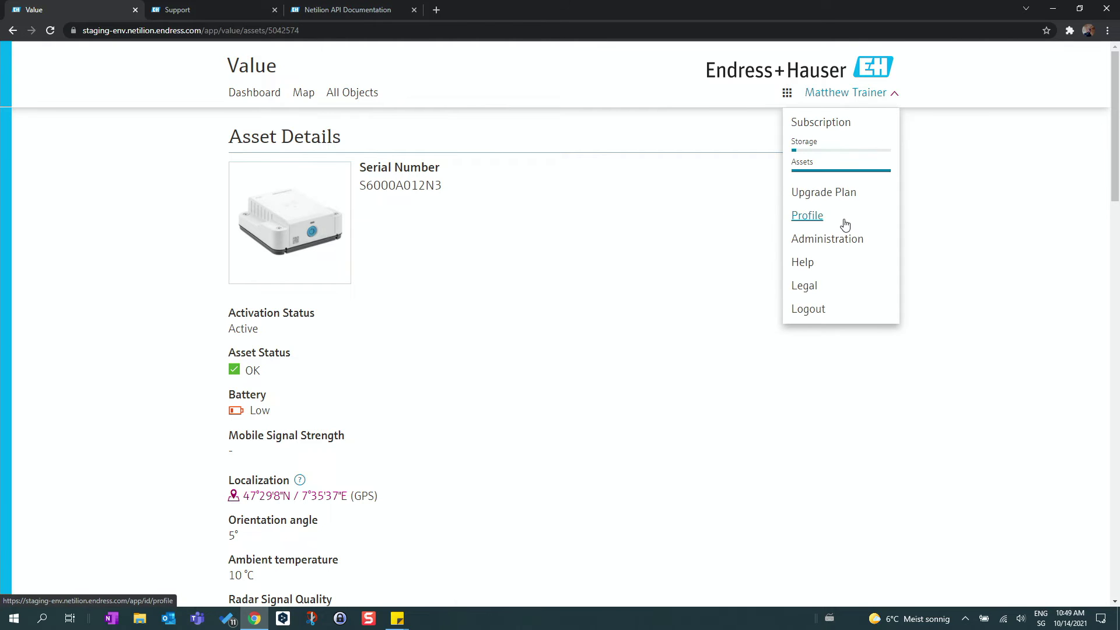
left_click(815, 224)
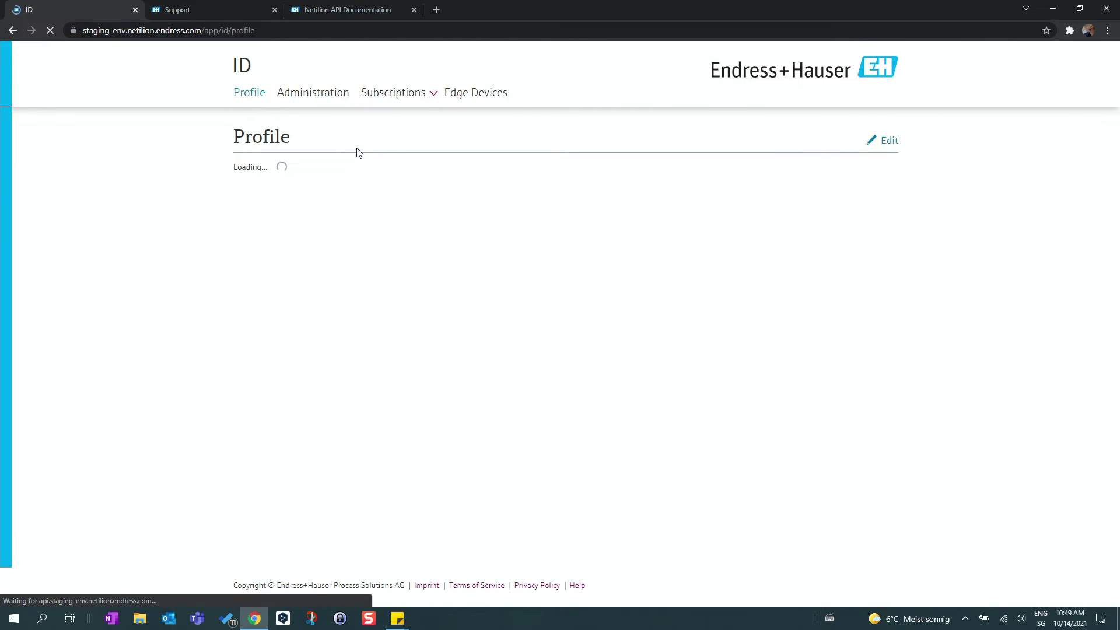
left_click(405, 102)
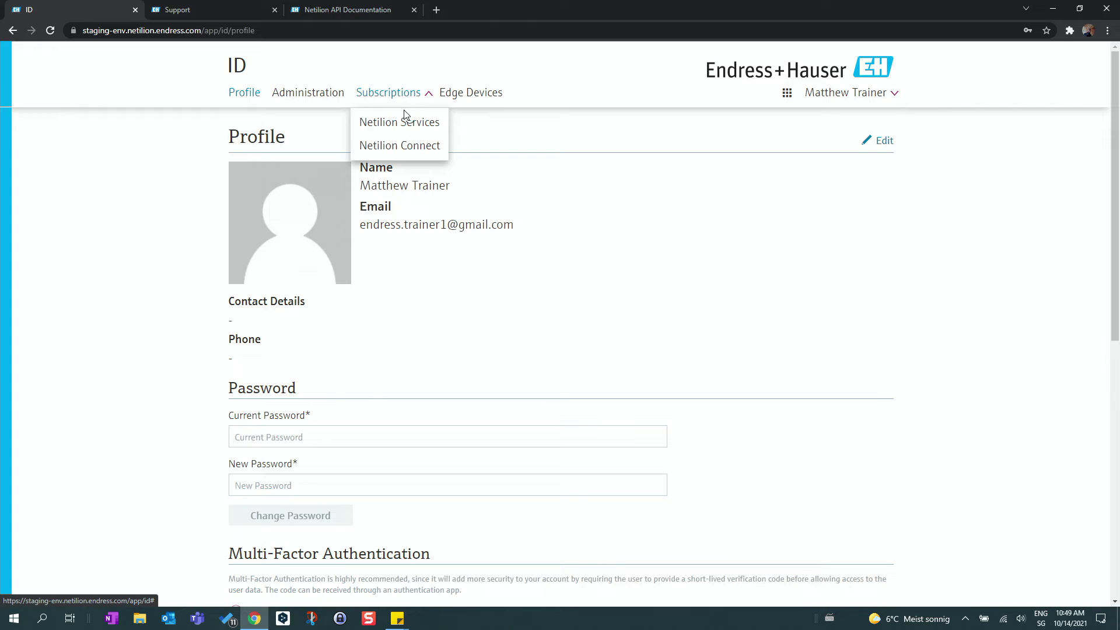
left_click(408, 147)
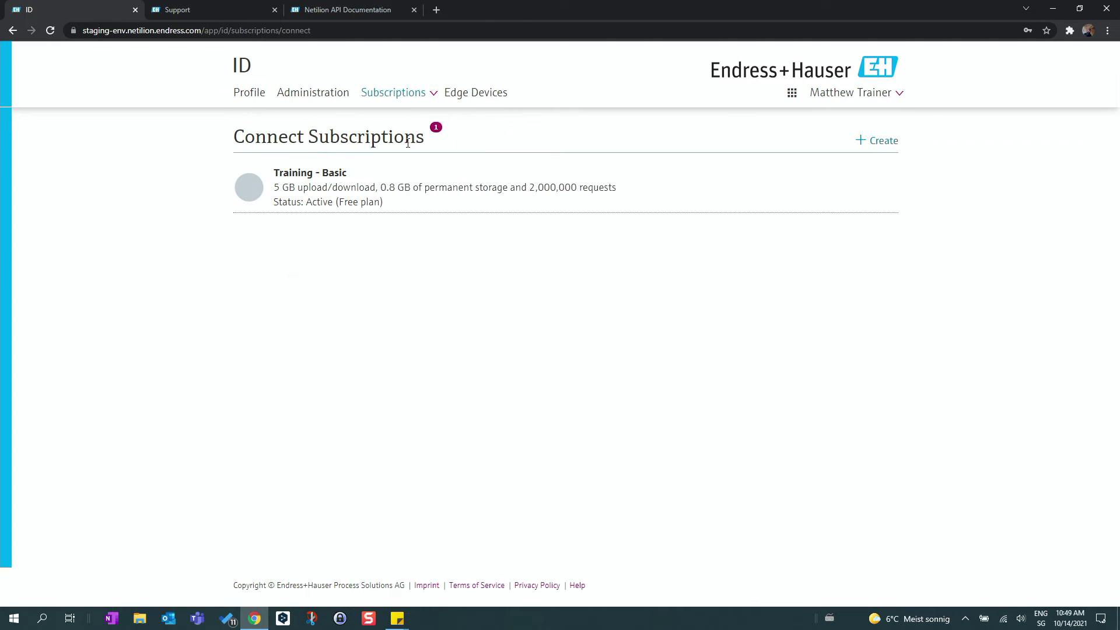
left_click(880, 142)
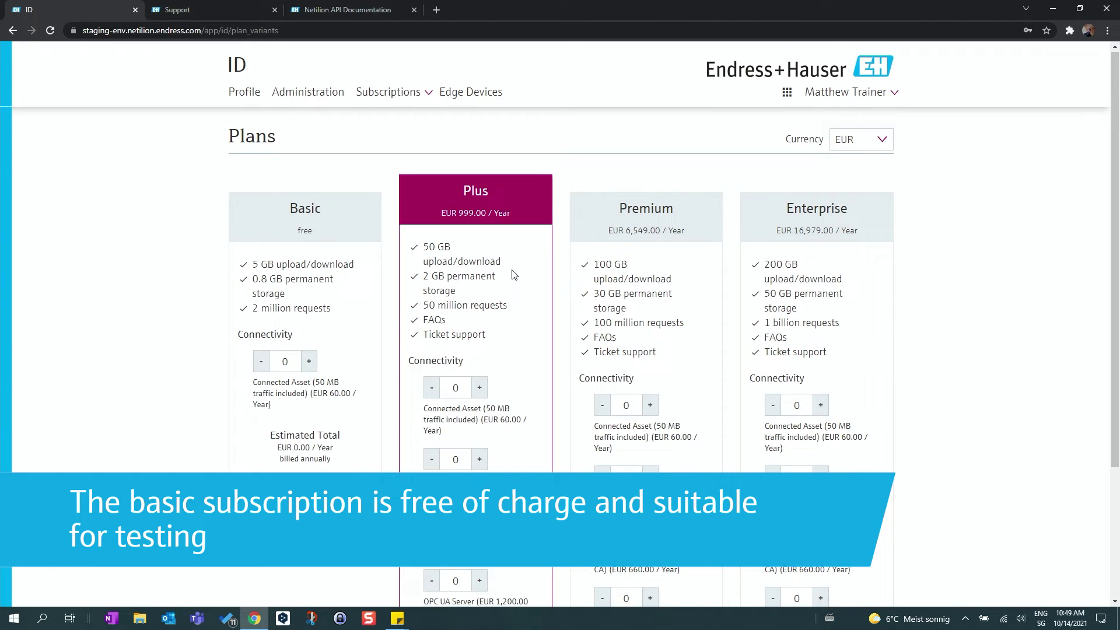
scroll(498, 269, "down", 2)
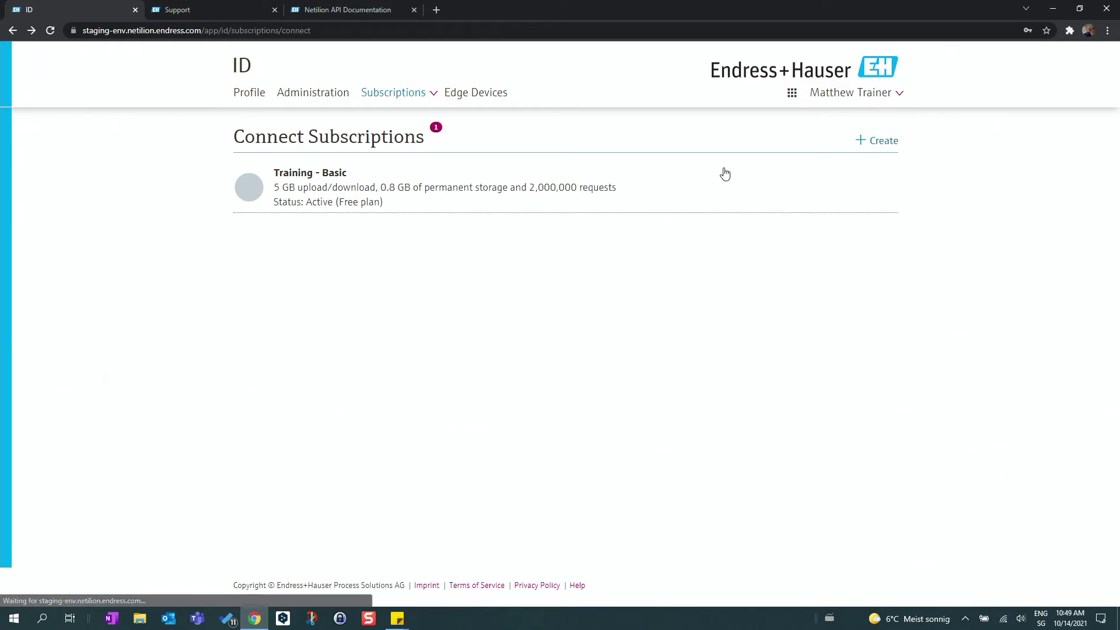
left_click(457, 190)
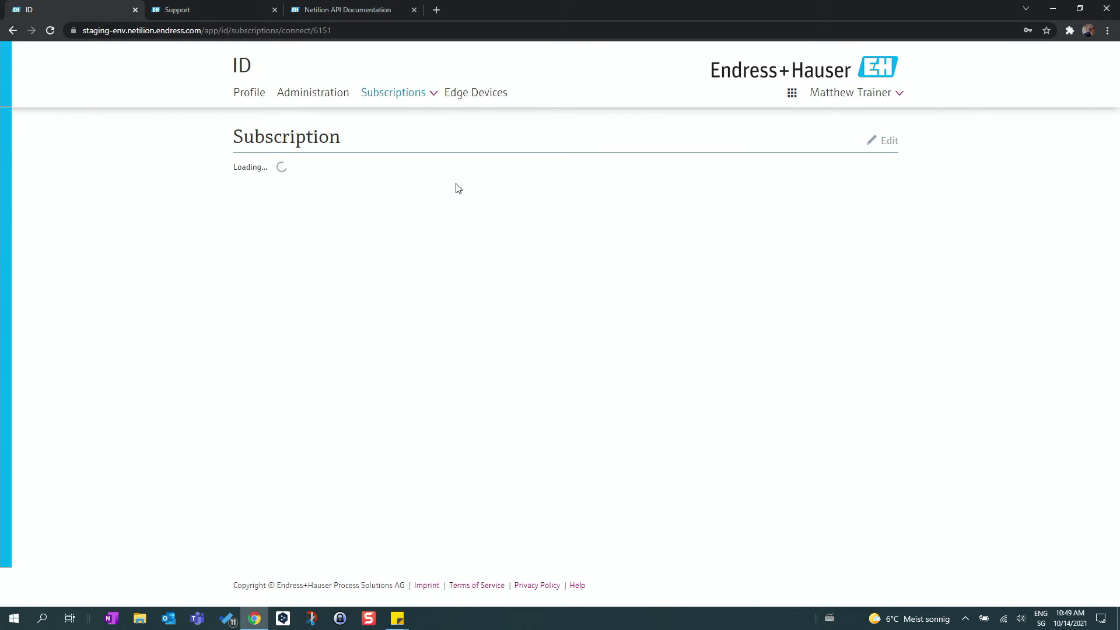
scroll(457, 187, "down", 2)
scroll(457, 187, "down", 1)
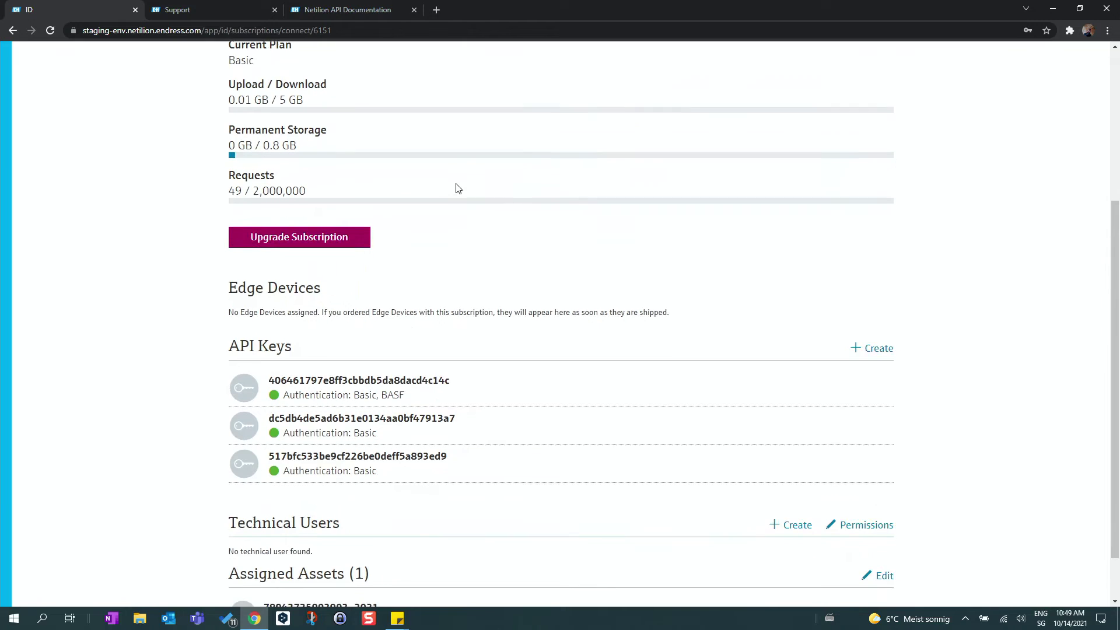
scroll(490, 210, "down", 1)
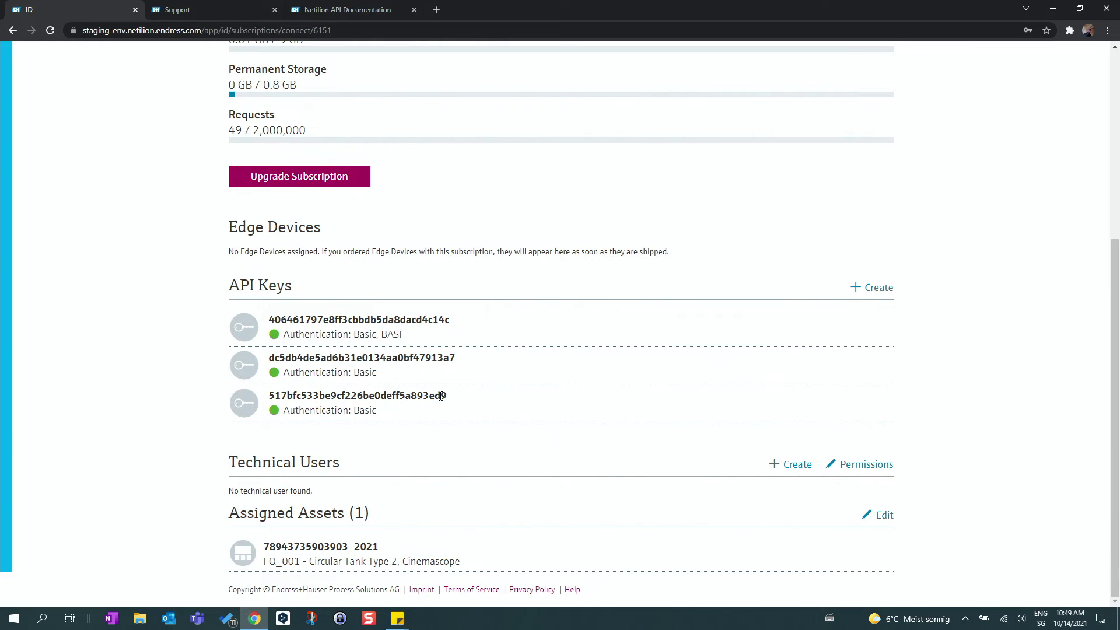
left_click_drag(443, 395, 274, 396)
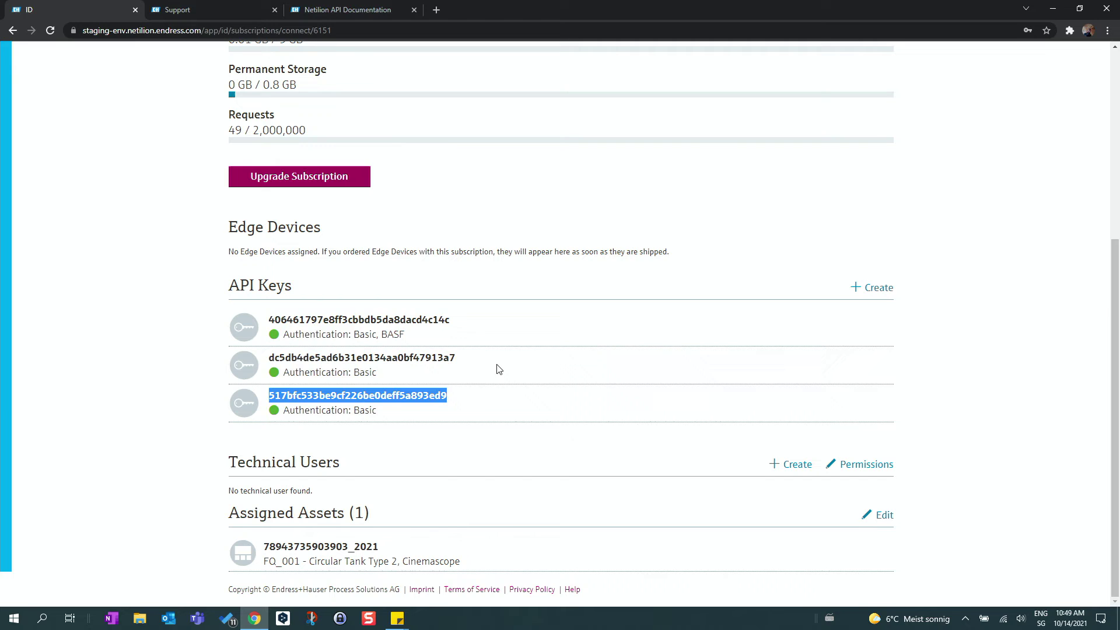
left_click(878, 288)
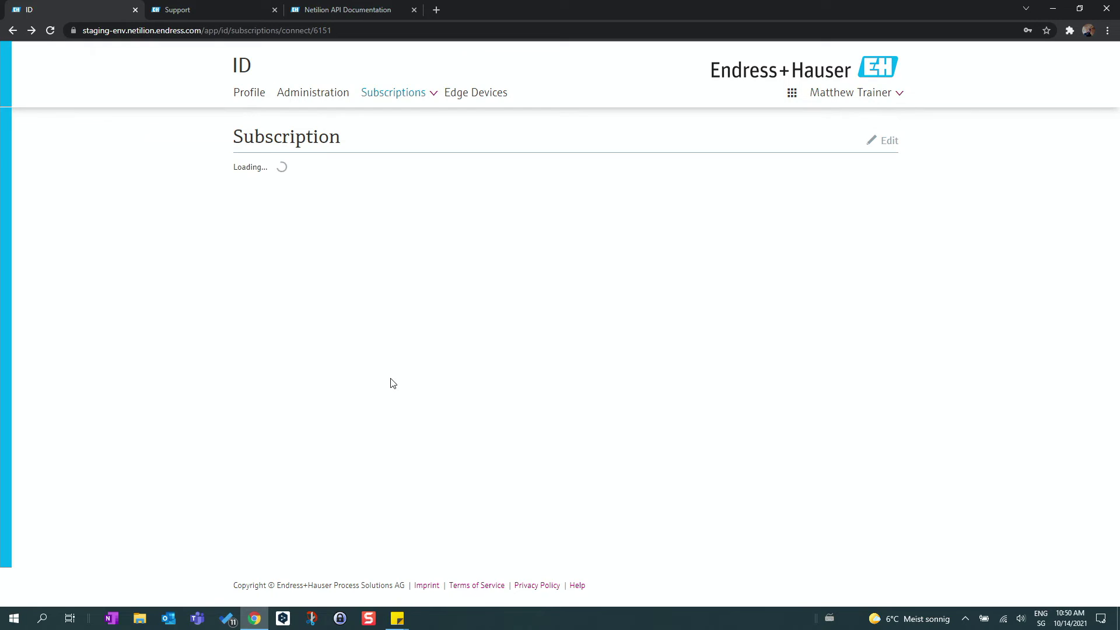
scroll(391, 385, "down", 3)
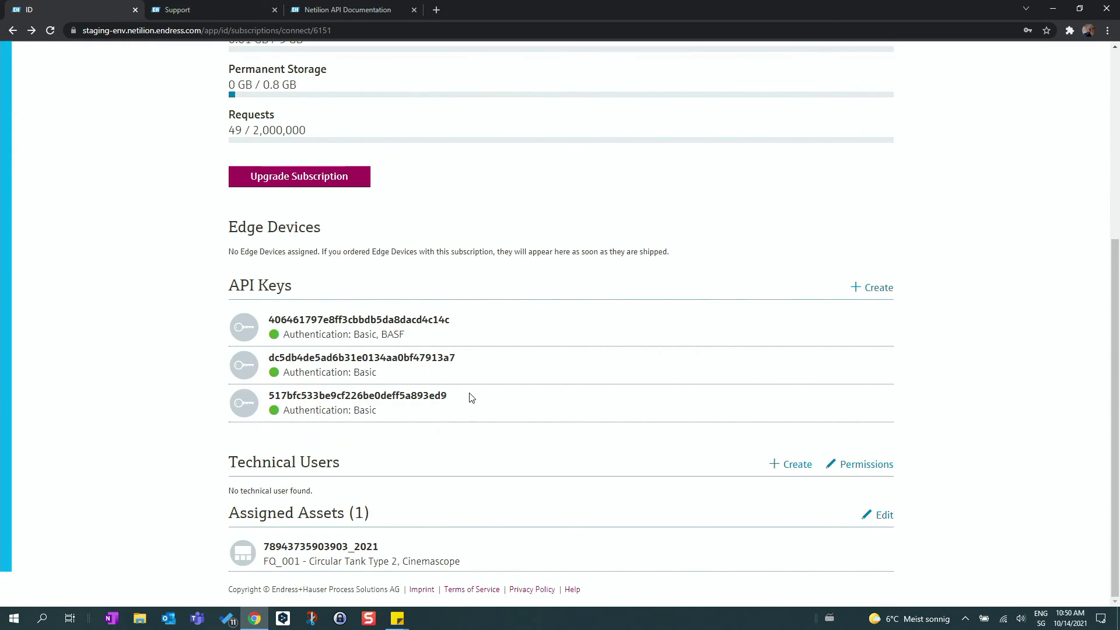
left_click_drag(469, 398, 281, 395)
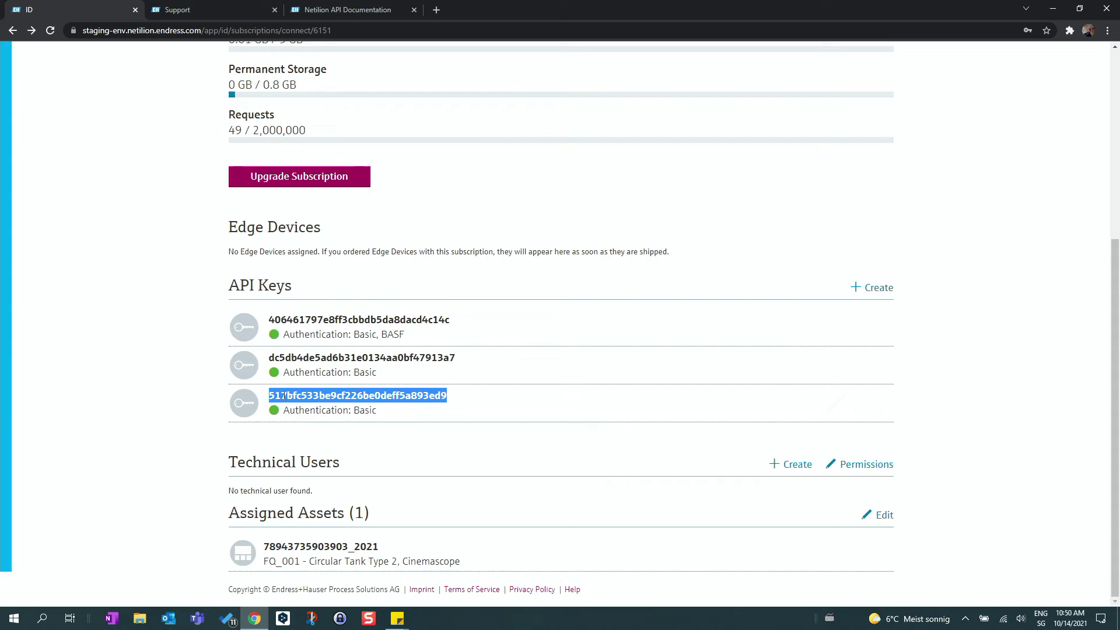
scroll(390, 356, "up", 2)
scroll(478, 155, "up", 2)
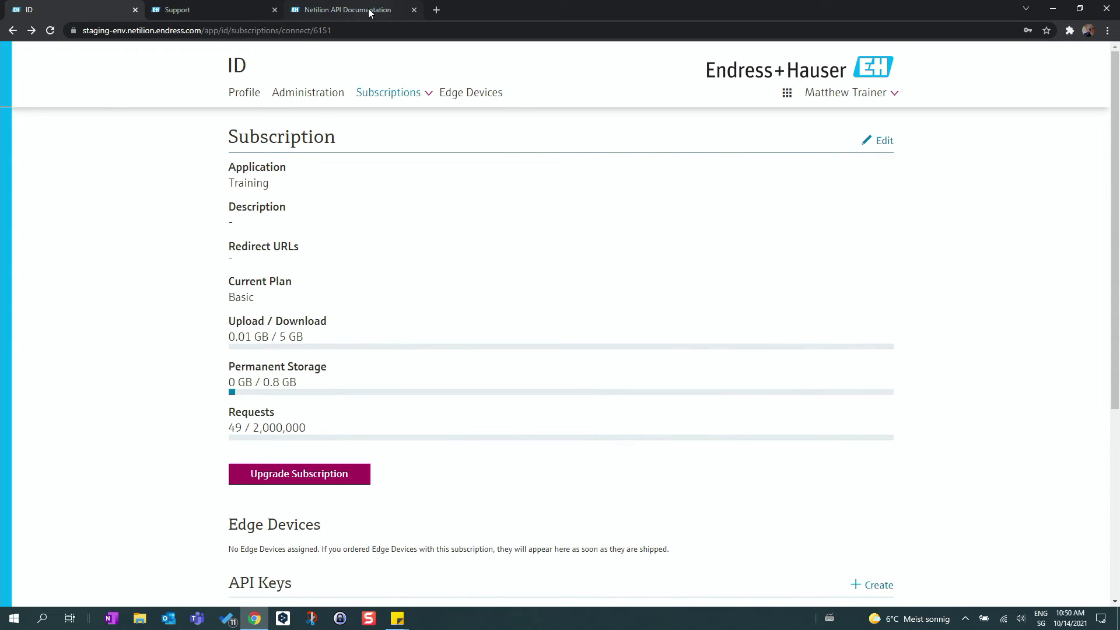
left_click(348, 10)
key("F11")
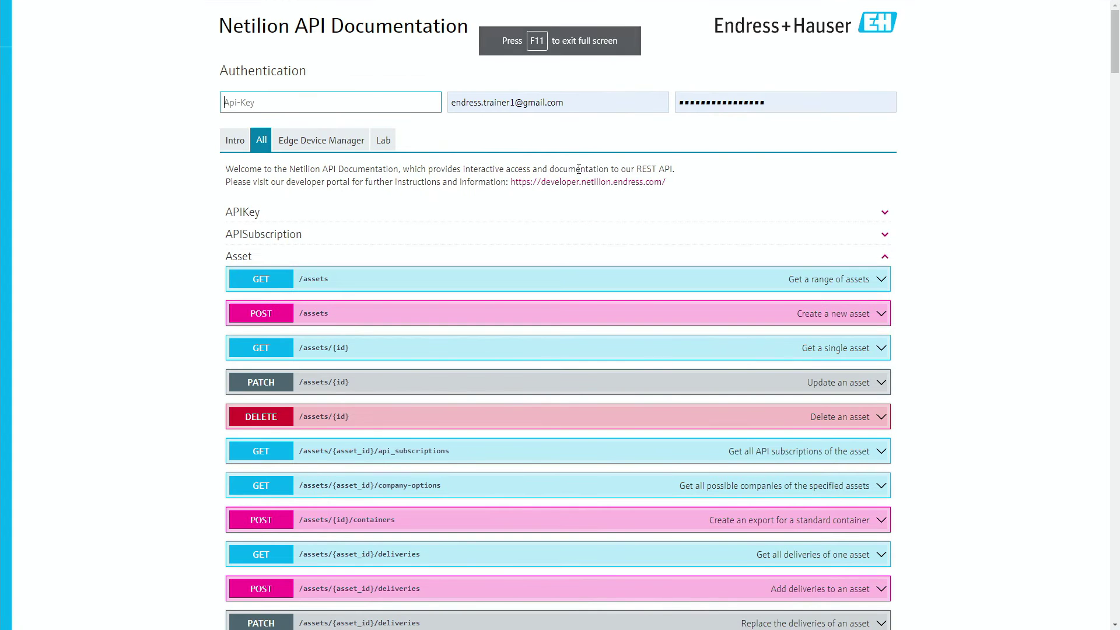
left_click(360, 102)
key("ctrl+v")
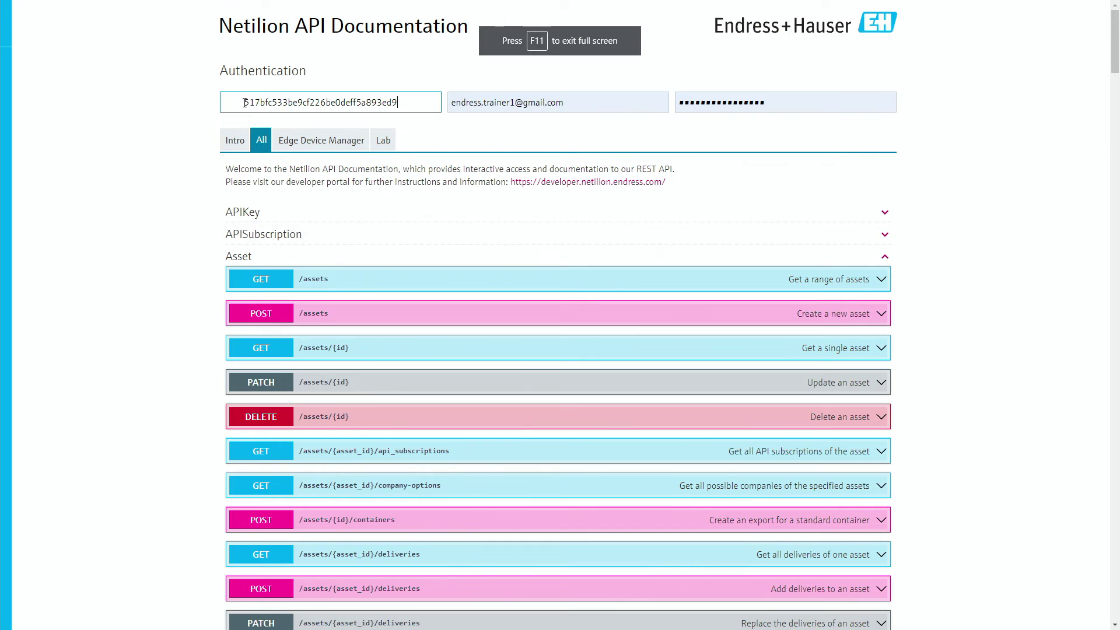
left_click(244, 102)
key("BackSpace")
key("BackSpace")
key("BackSpace")
key("BackSpace")
key("BackSpace")
key("BackSpace")
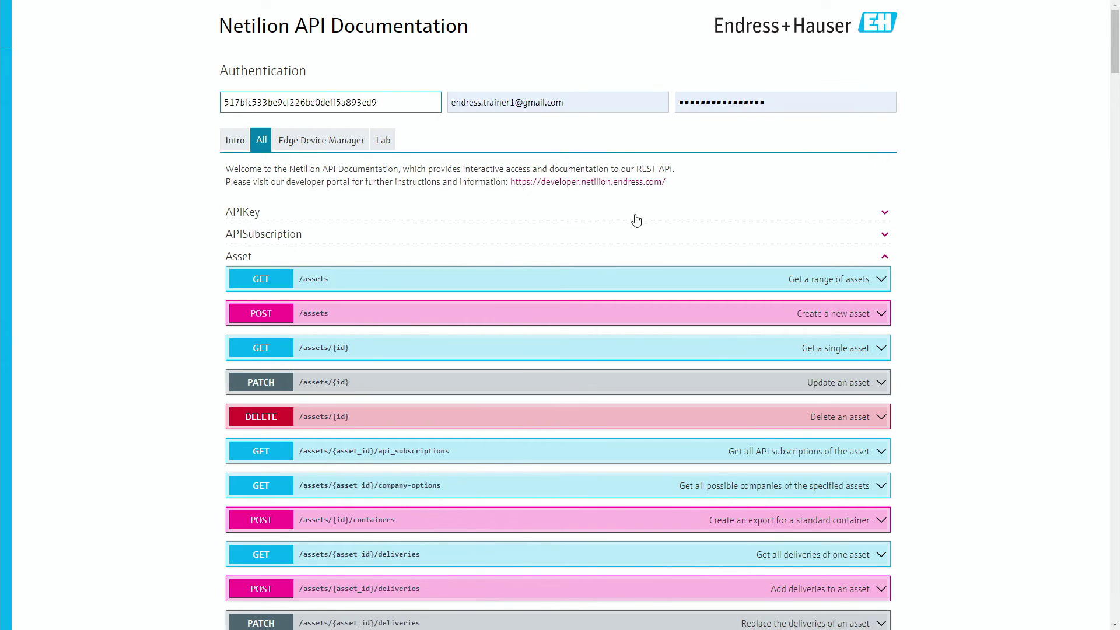
left_click(883, 260)
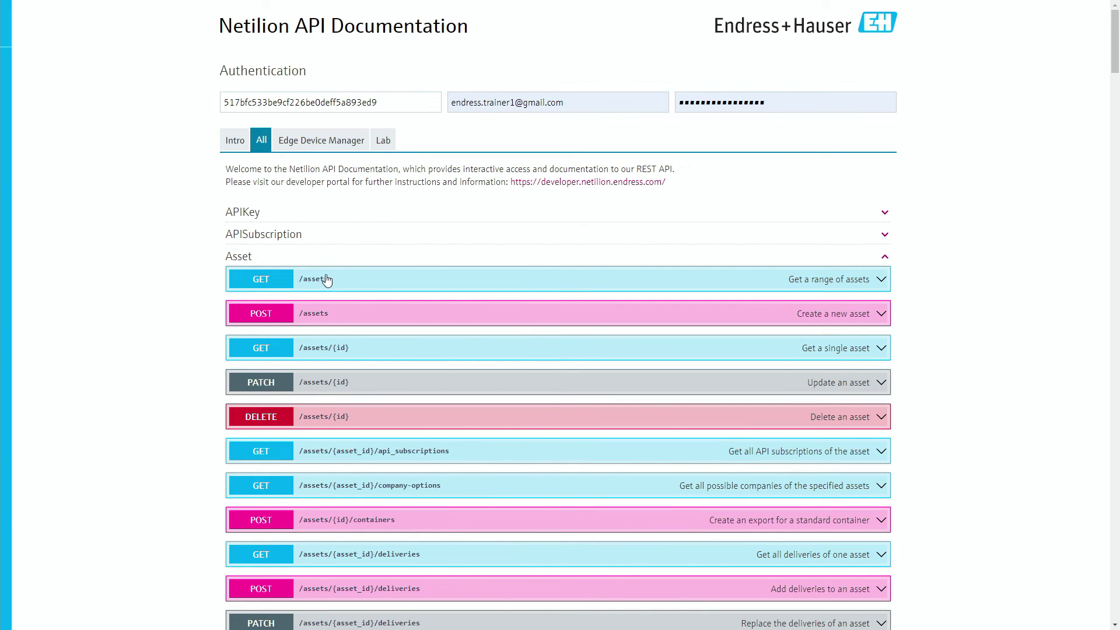
Try out and execute the GET /assets request to return the JSON asset list
left_click(364, 275)
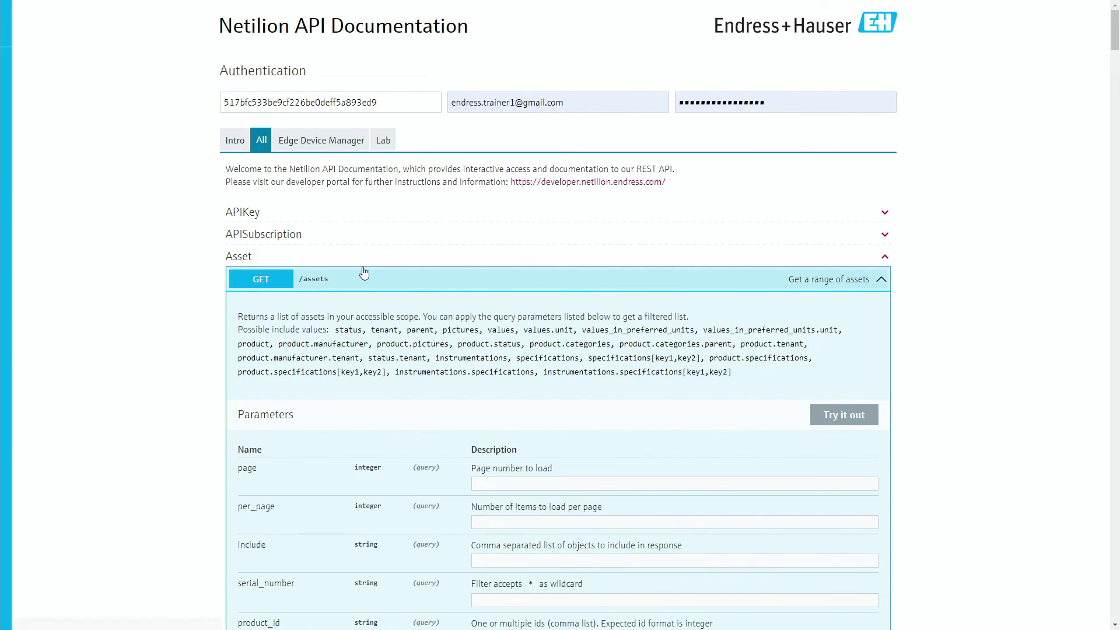
scroll(622, 286, "down", 2)
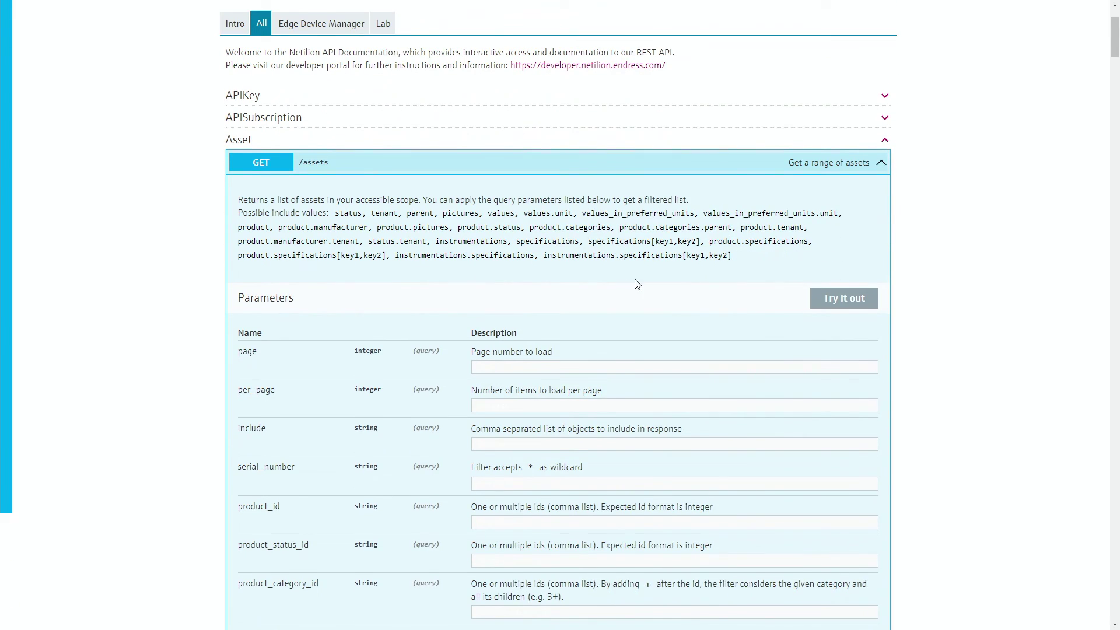
scroll(636, 284, "down", 1)
left_click(845, 241)
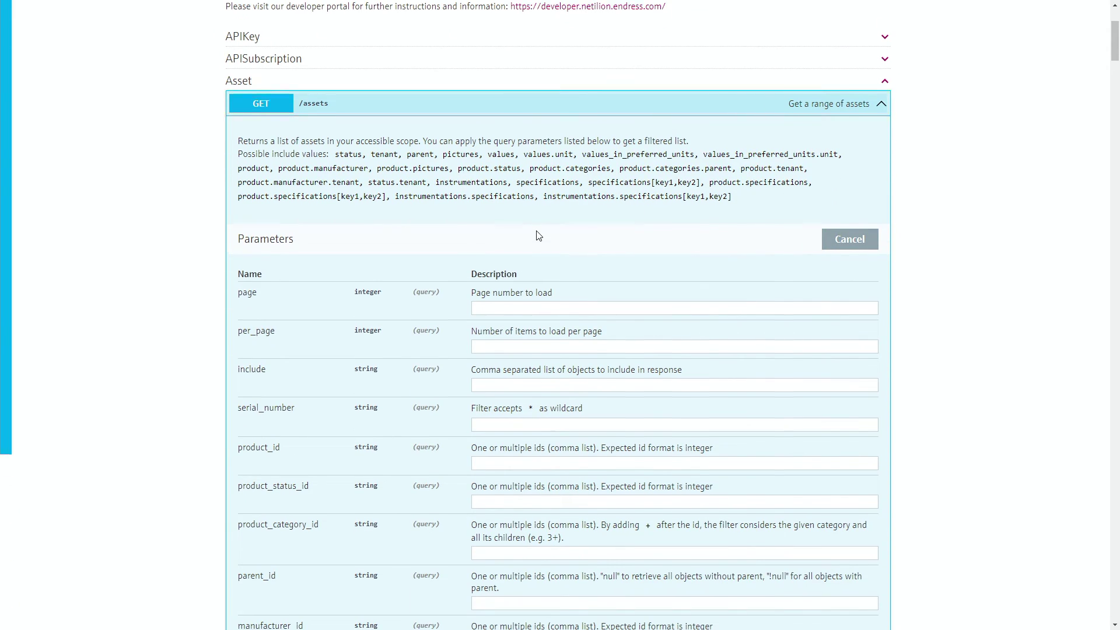
scroll(534, 237, "down", 1)
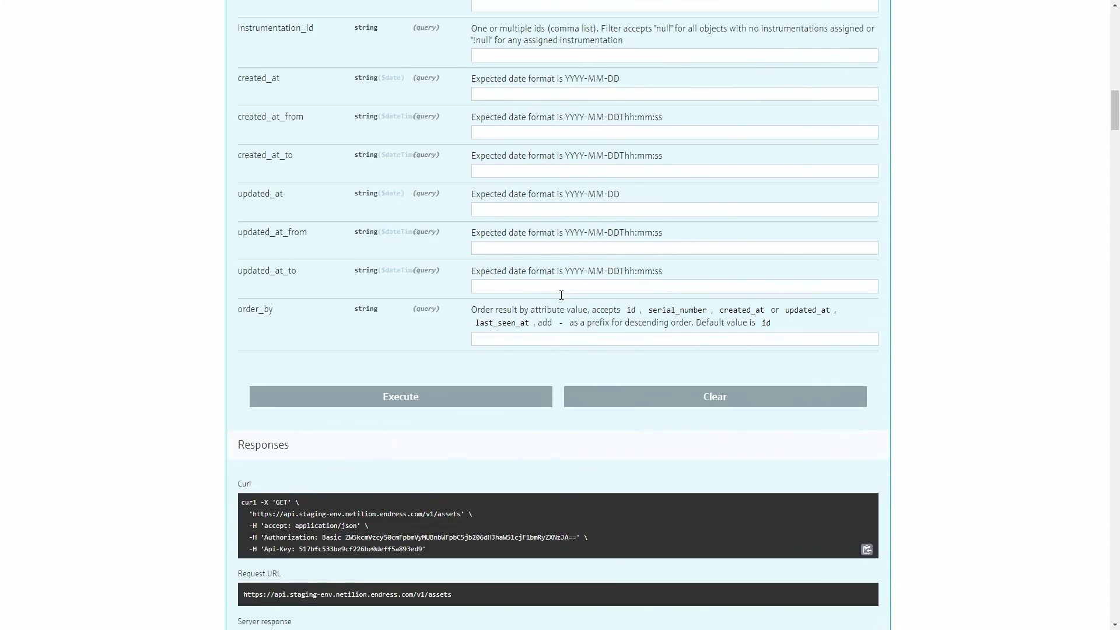
scroll(543, 298, "down", 2)
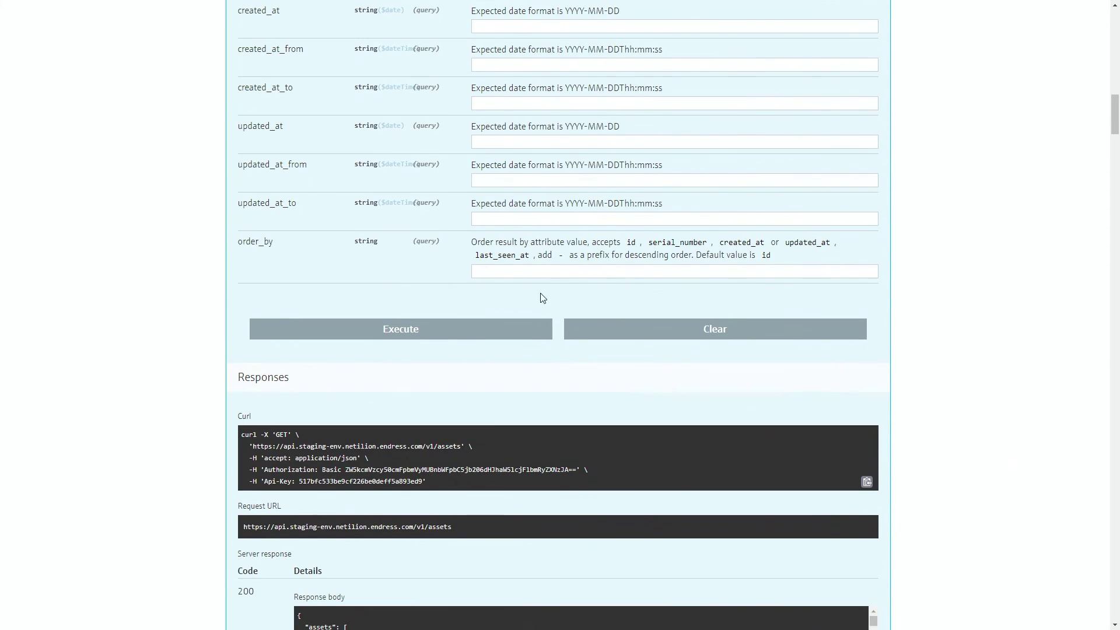
left_click(476, 333)
scroll(533, 294, "down", 3)
scroll(532, 294, "down", 2)
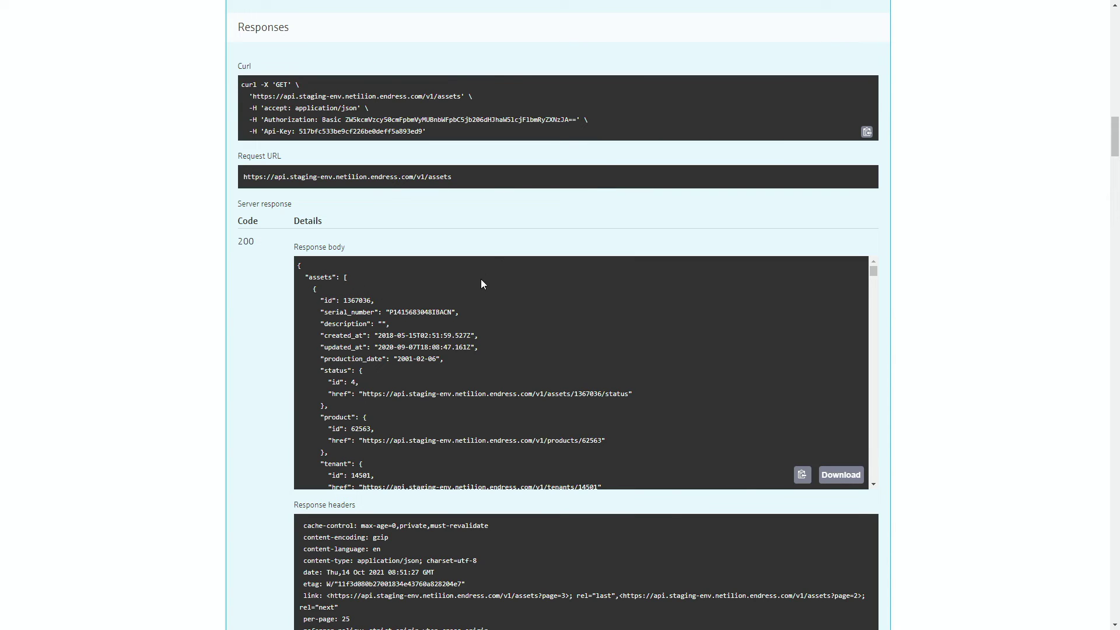
scroll(378, 300, "down", 2)
scroll(378, 300, "down", 2)
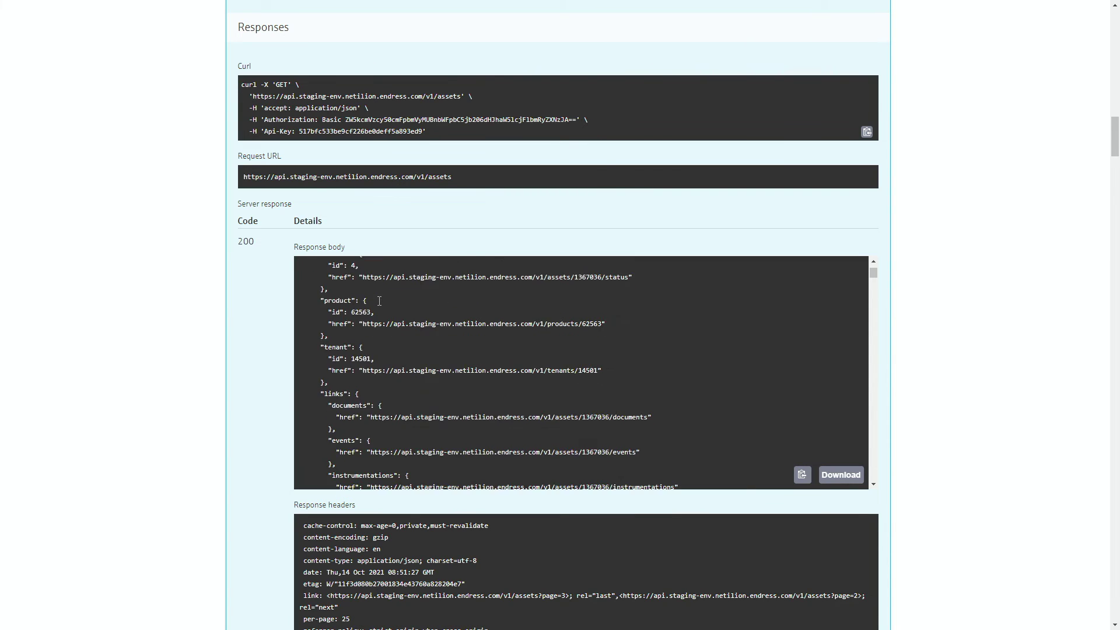
scroll(378, 300, "down", 2)
scroll(378, 300, "down", 2)
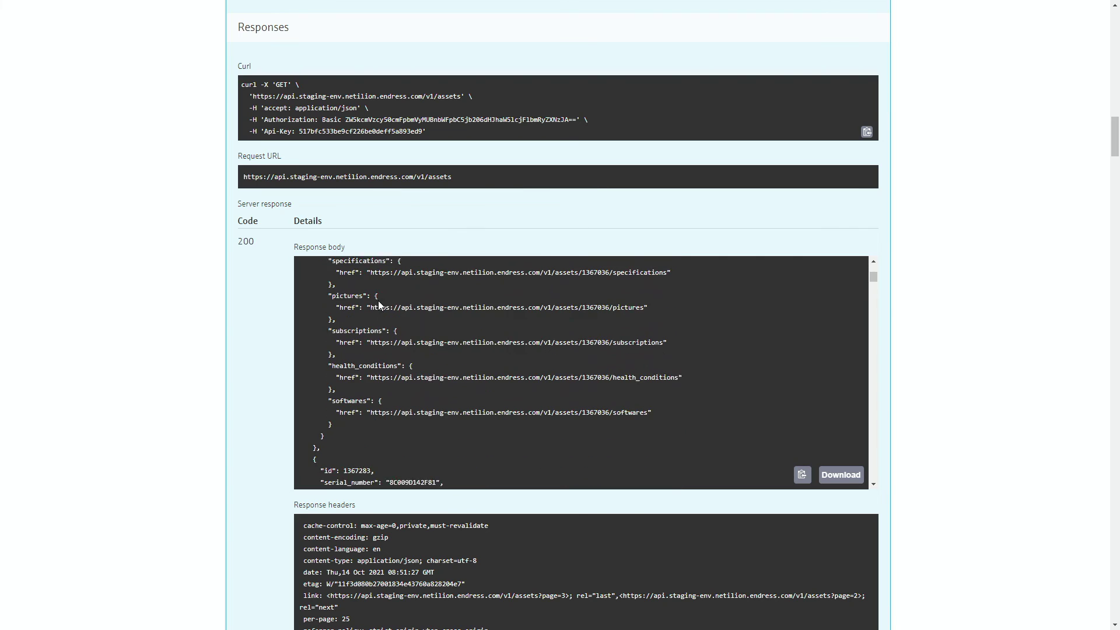
scroll(377, 302, "down", 1)
scroll(379, 301, "down", 3)
scroll(379, 300, "down", 2)
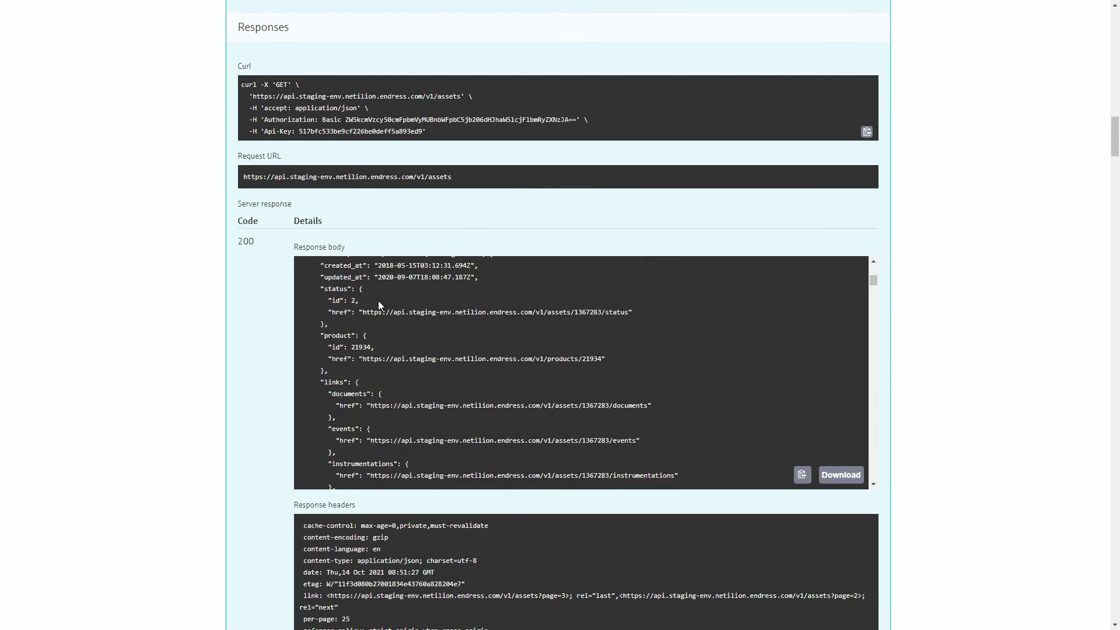
scroll(395, 395, "down", 1)
scroll(395, 364, "down", 2)
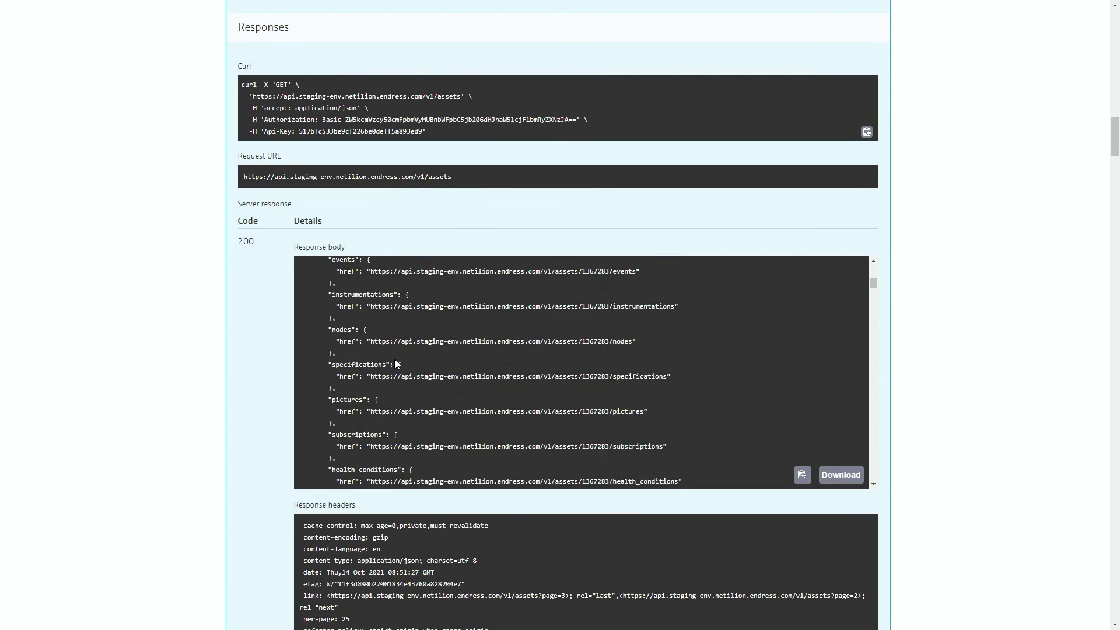
scroll(395, 364, "down", 2)
scroll(395, 364, "down", 2)
scroll(395, 358, "down", 1)
scroll(396, 359, "down", 3)
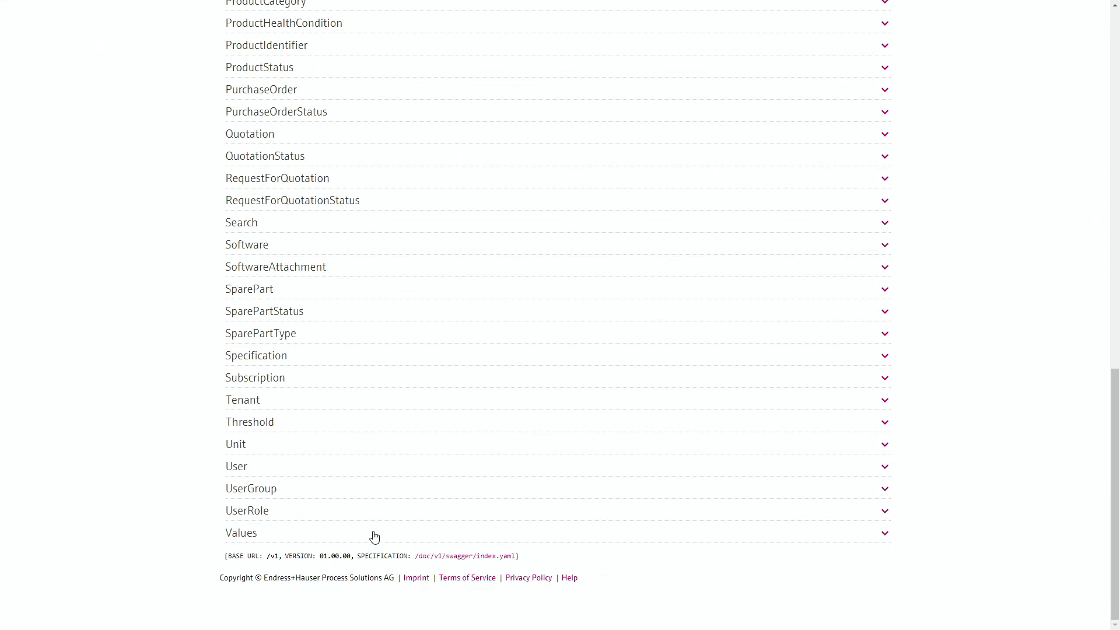
Make GET /assets/{asset_id}/values editable and select asset ID 5042574 from Sticky Notes
left_click(373, 536)
scroll(402, 493, "down", 2)
scroll(782, 327, "down", 1)
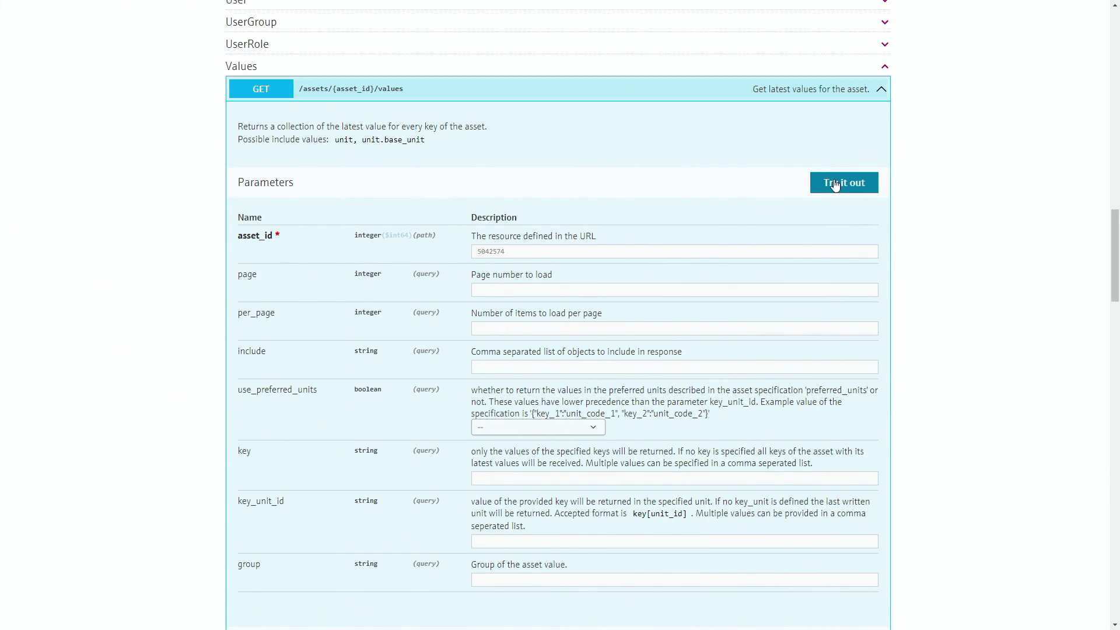
left_click(833, 183)
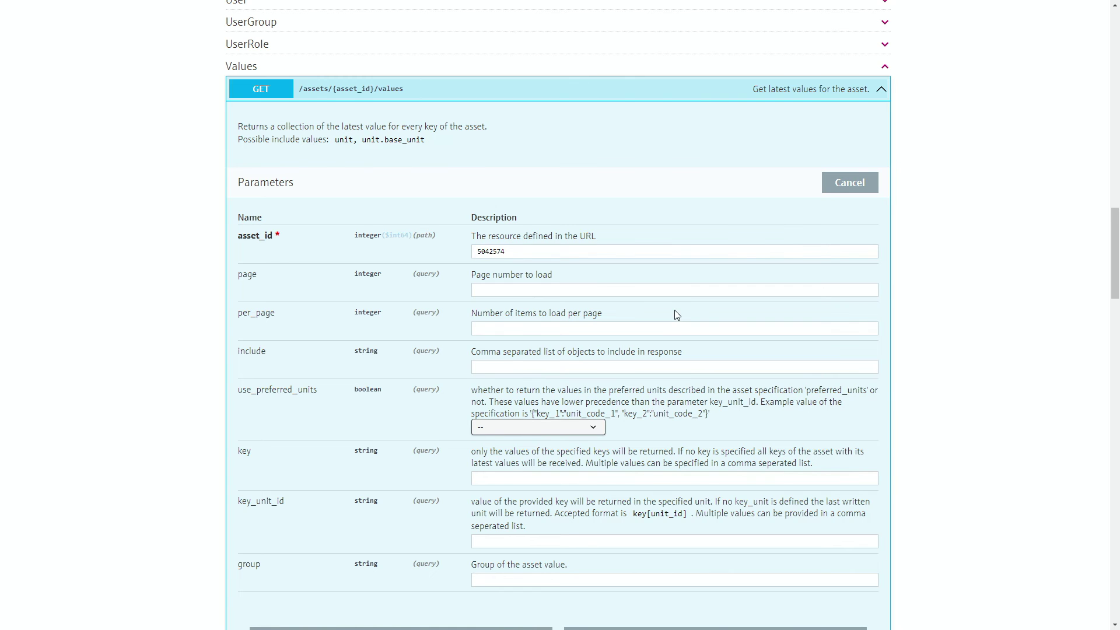
key("super")
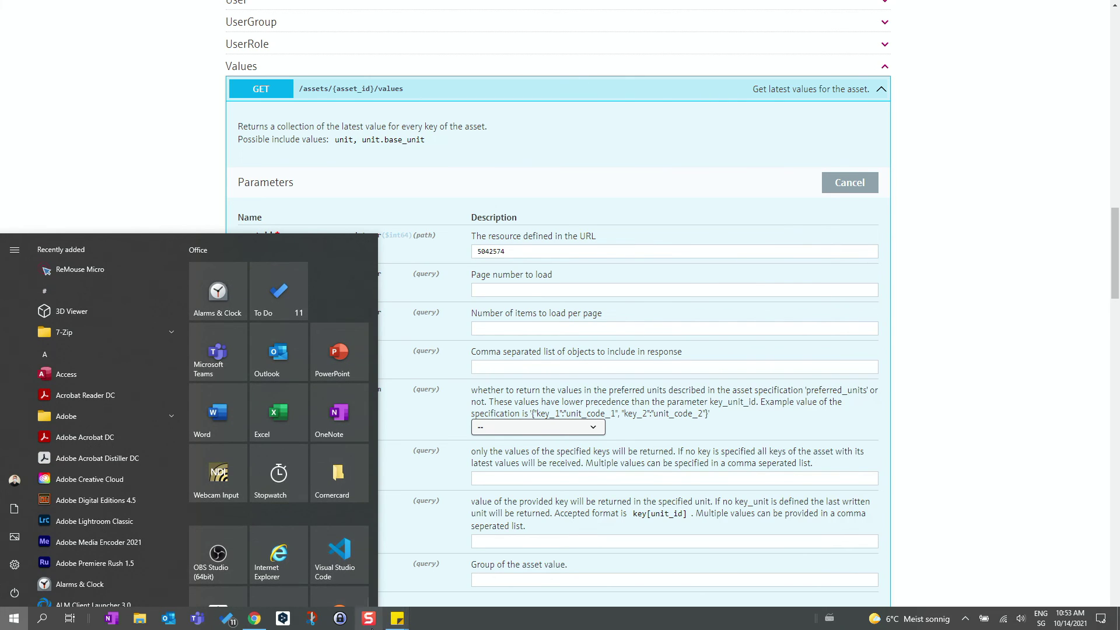
left_click(427, 564)
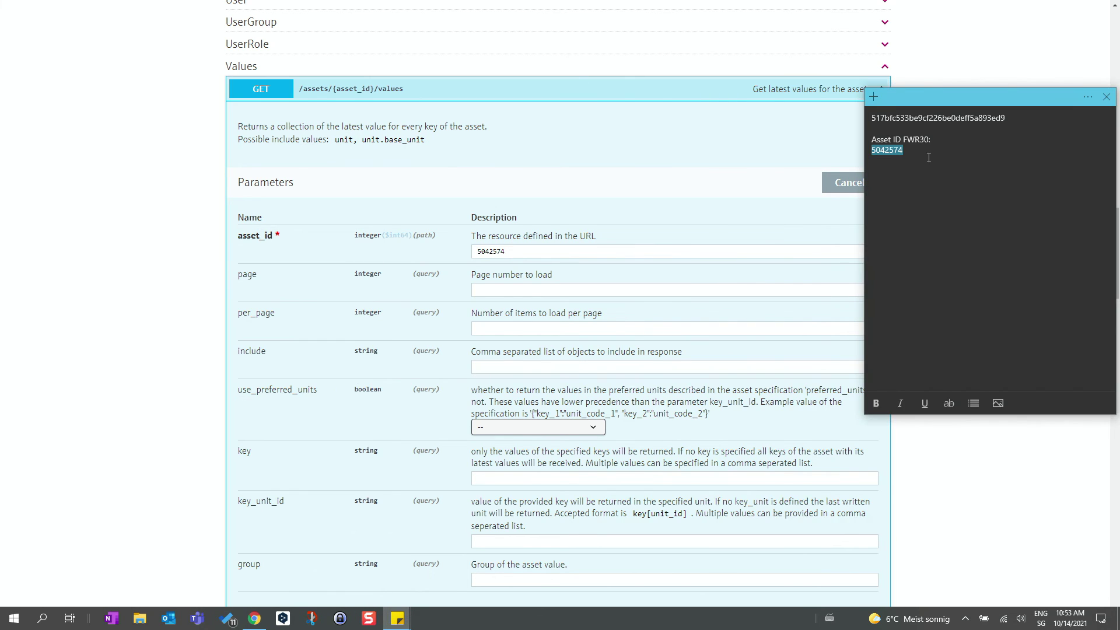
left_click_drag(904, 151, 866, 154)
left_click(727, 218)
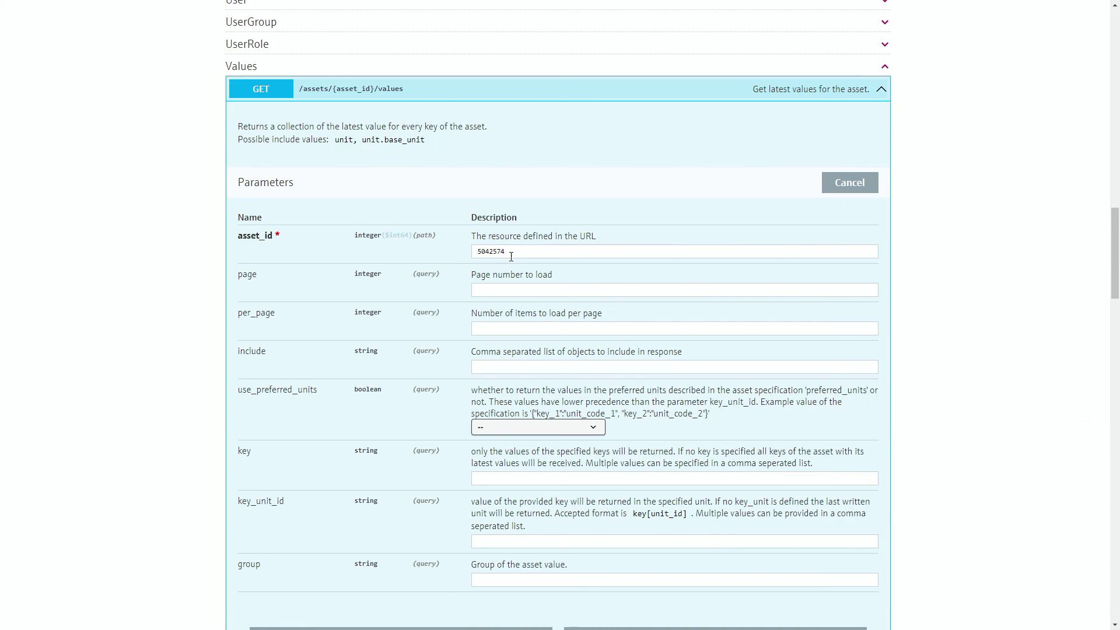
Set asset_id to 5042574 and execute the latest-values request
left_click_drag(511, 255, 447, 259)
key("ctrl+v")
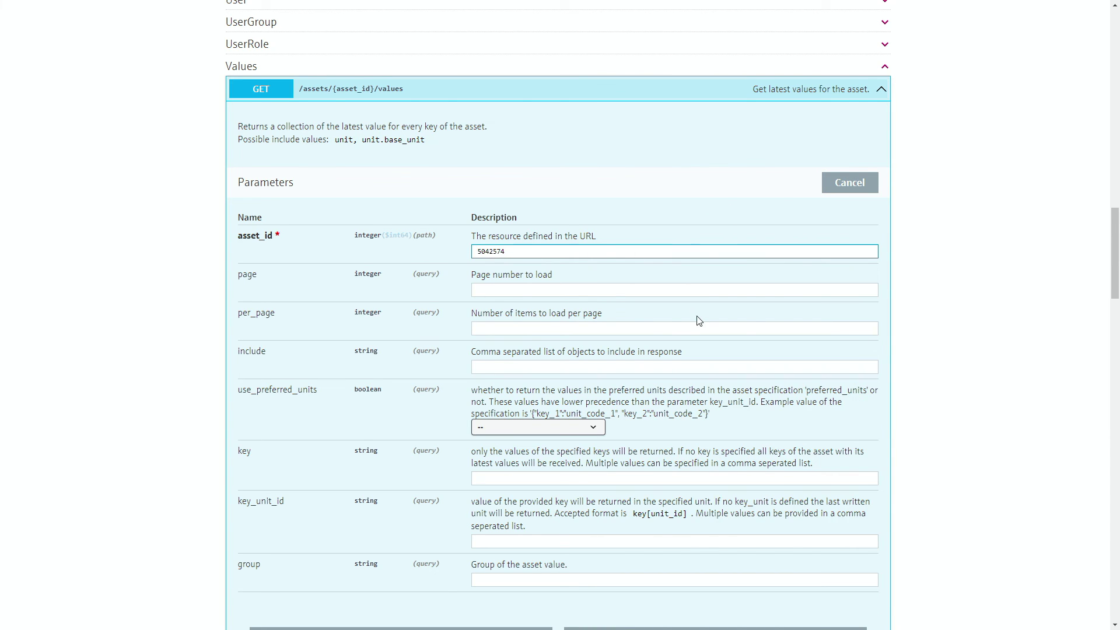
scroll(696, 320, "down", 2)
scroll(640, 311, "down", 2)
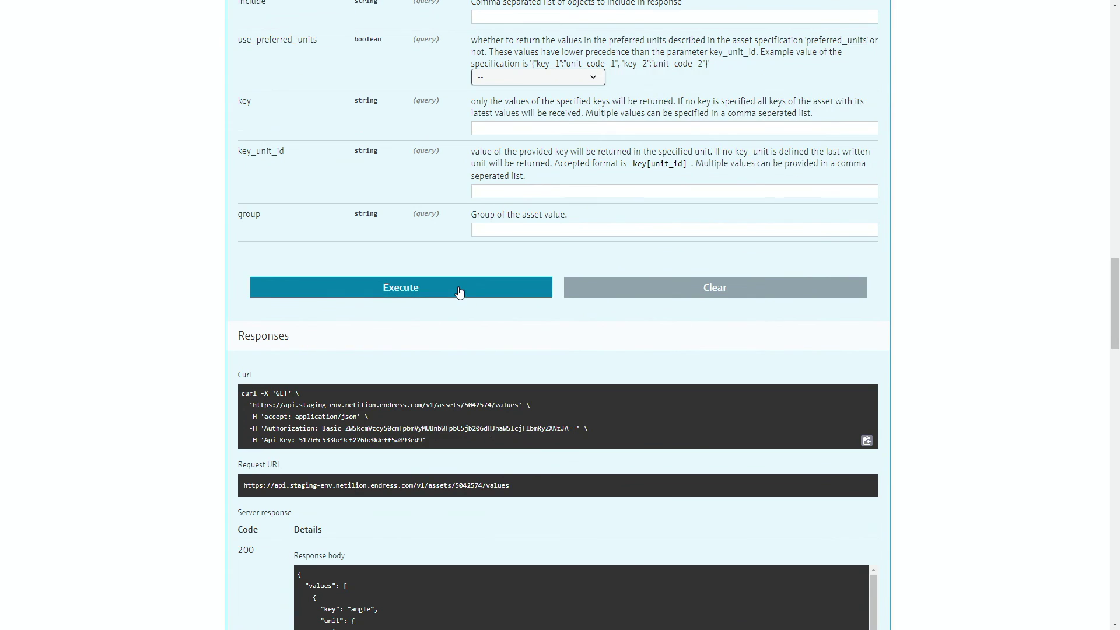
left_click(463, 291)
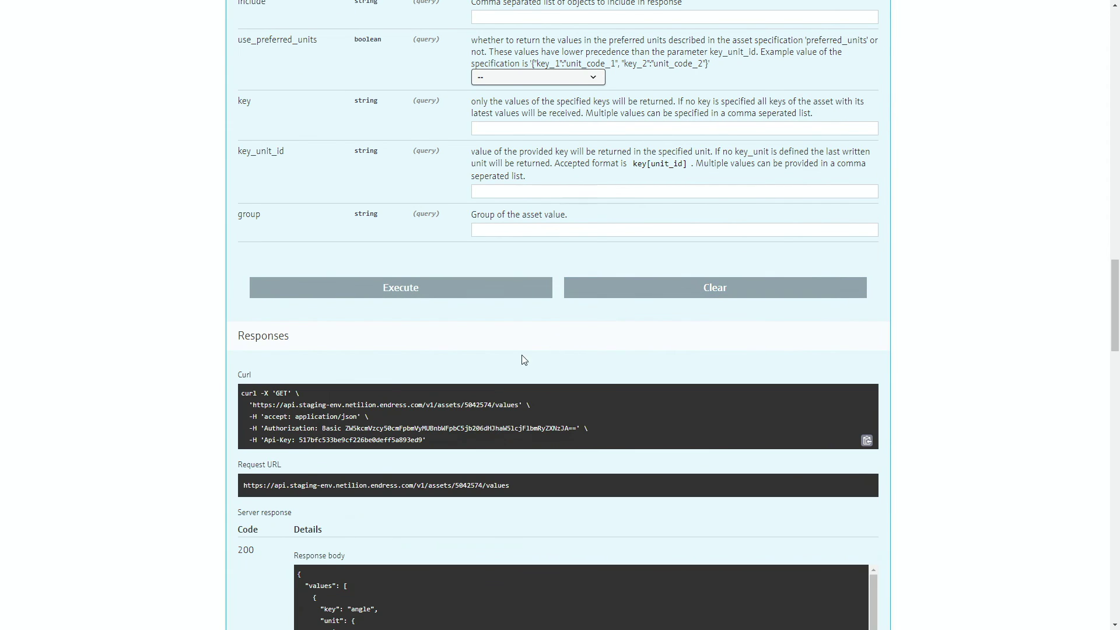
scroll(525, 359, "down", 1)
scroll(487, 399, "down", 1)
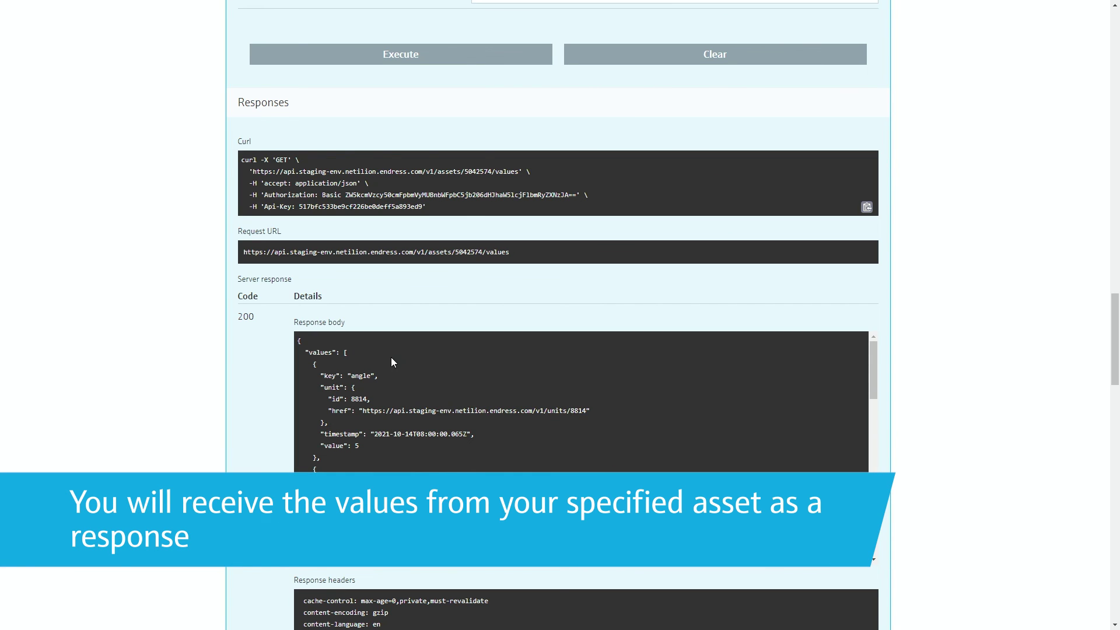
scroll(386, 375, "down", 1)
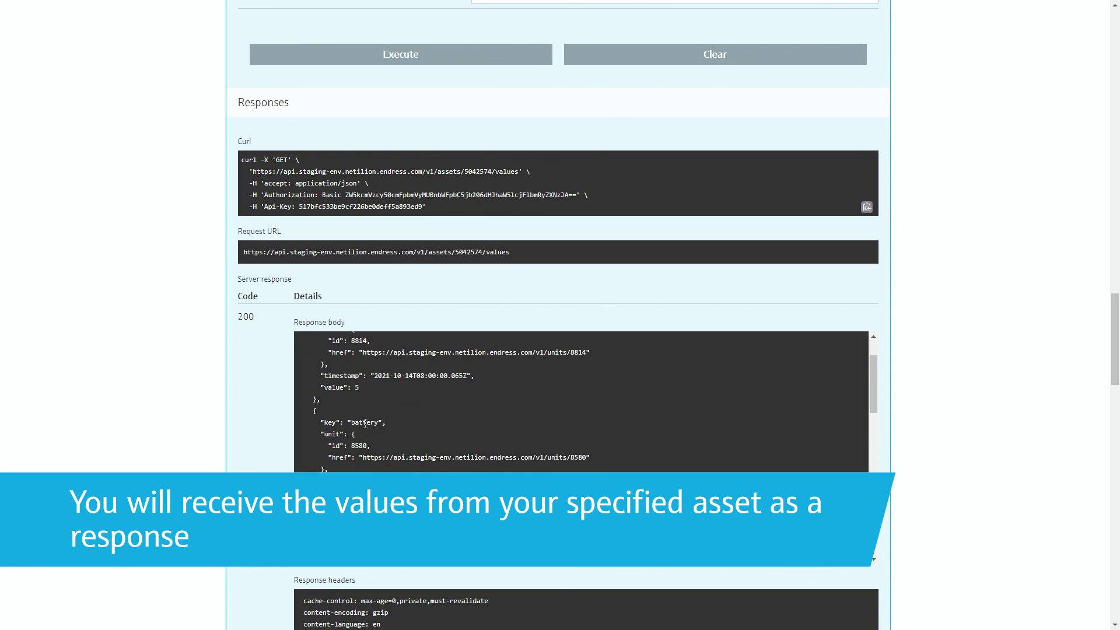
scroll(371, 424, "down", 1)
scroll(372, 425, "down", 2)
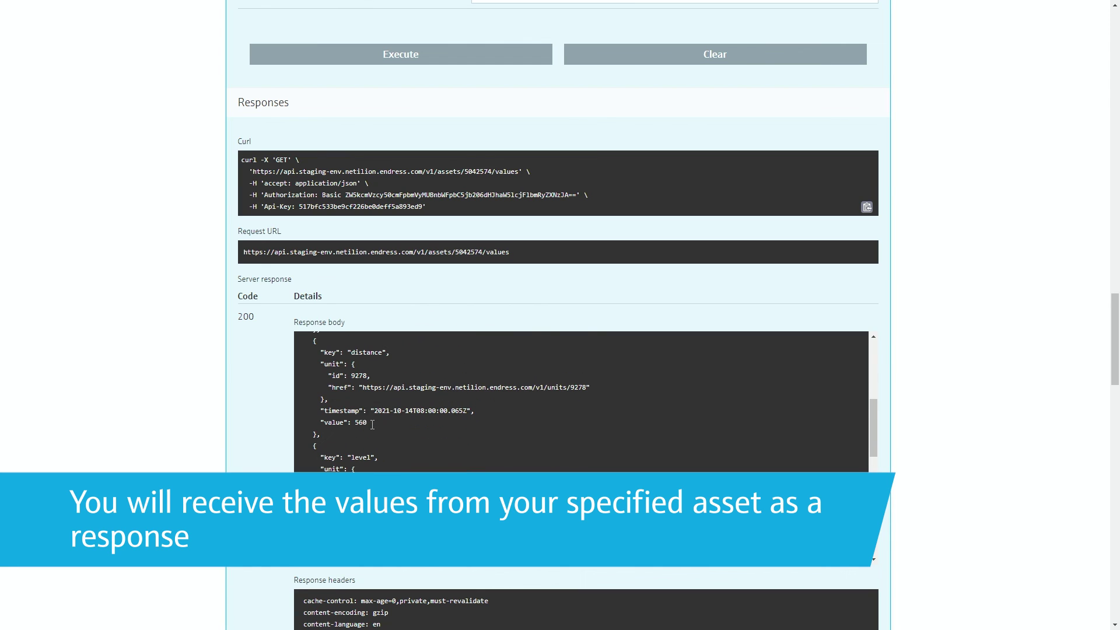
scroll(375, 408, "down", 1)
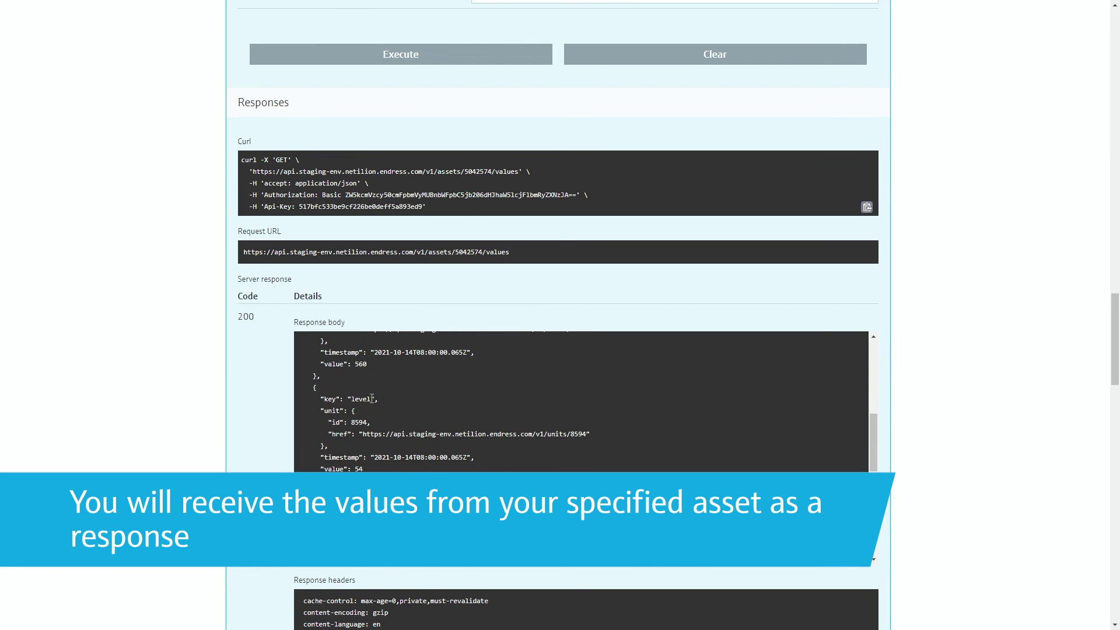
Pick out the level value 54 in the latest-values response body
double_click(355, 410)
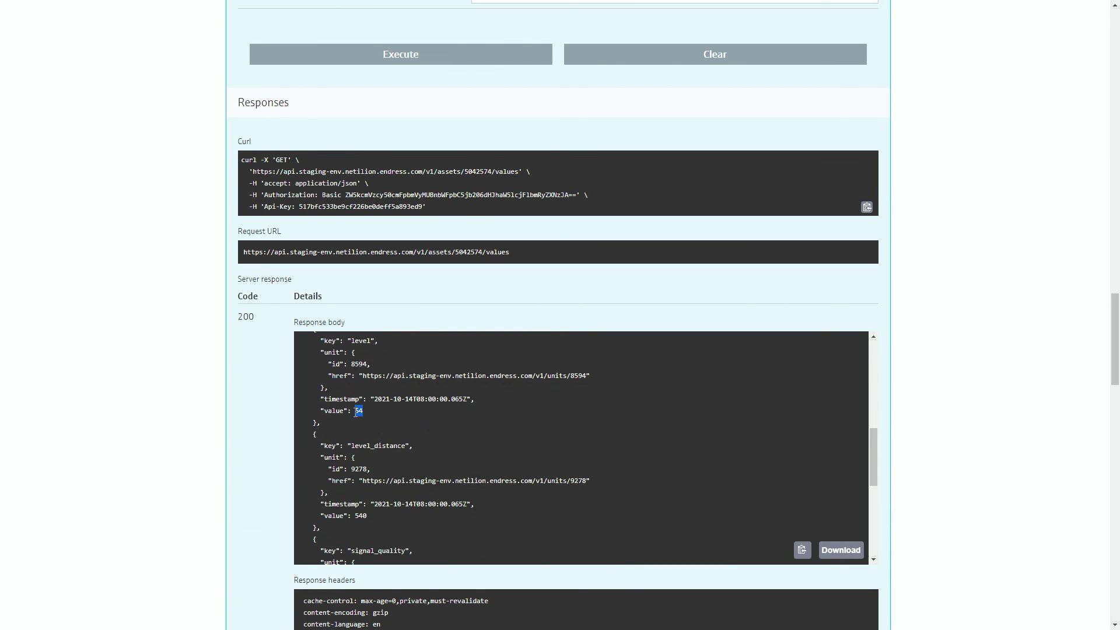
scroll(386, 410, "up", 2)
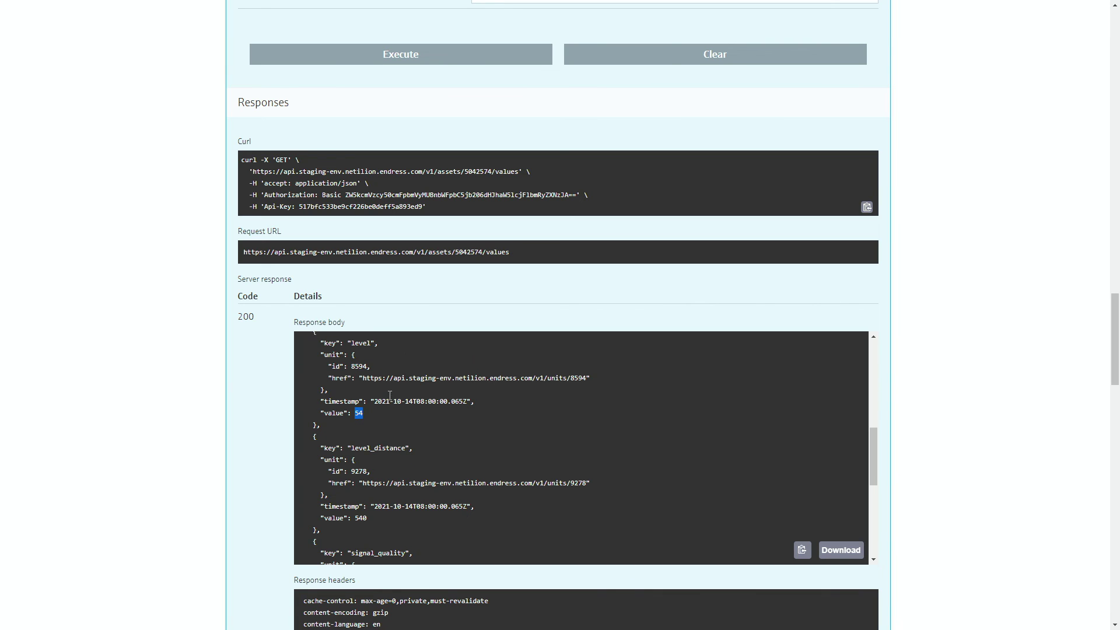
scroll(389, 396, "up", 3)
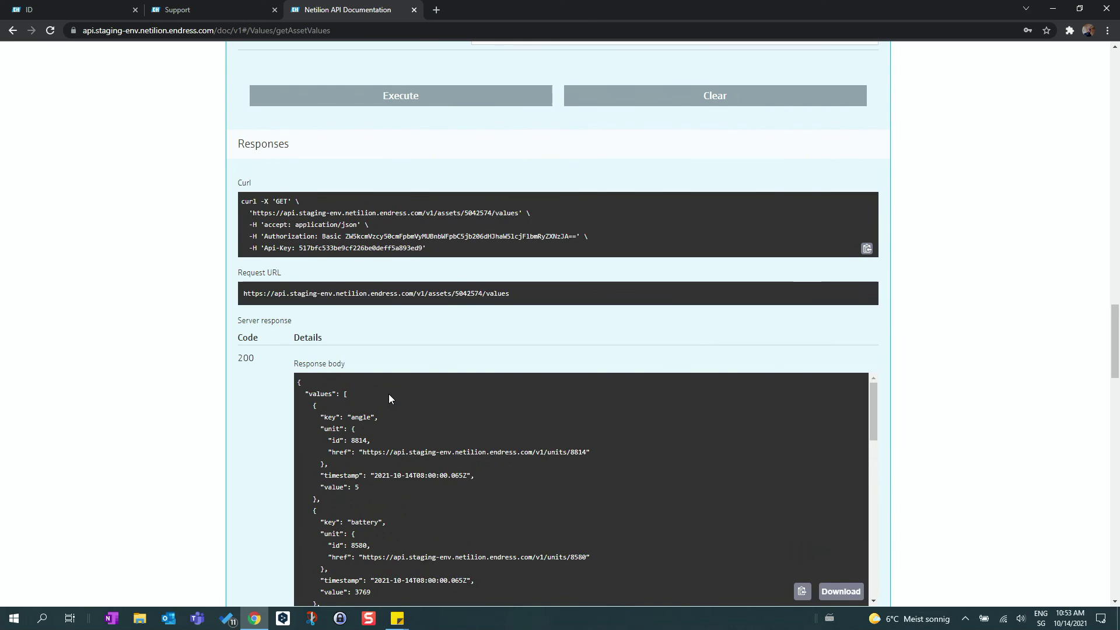
scroll(388, 394, "up", 5)
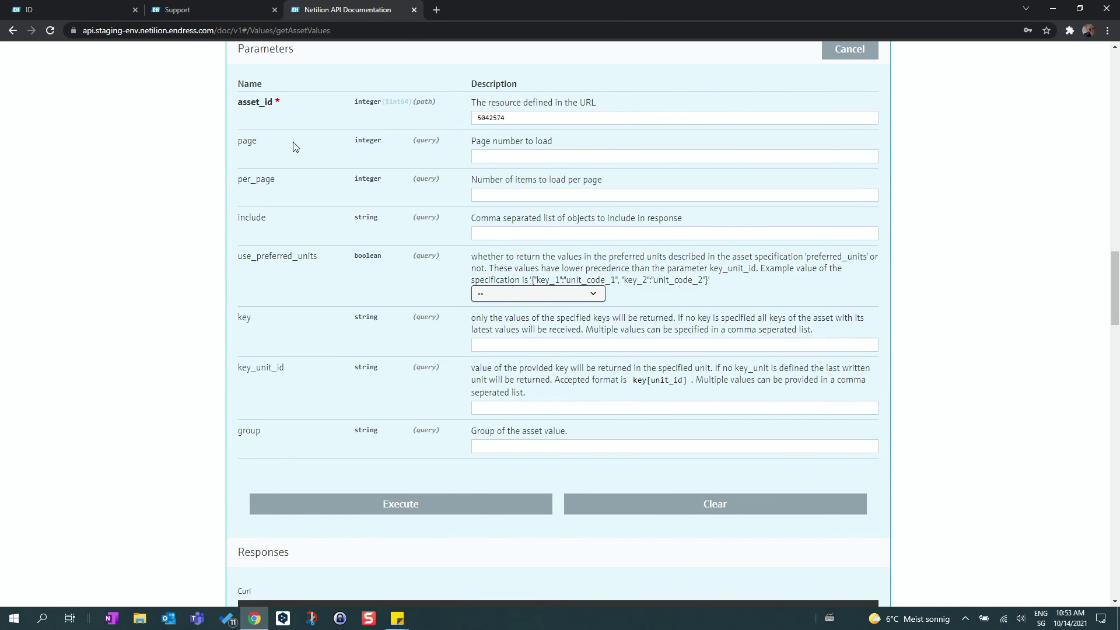
Switch to Netilion Value via the app switcher and show Water tank 1's details with latest level values
left_click(74, 5)
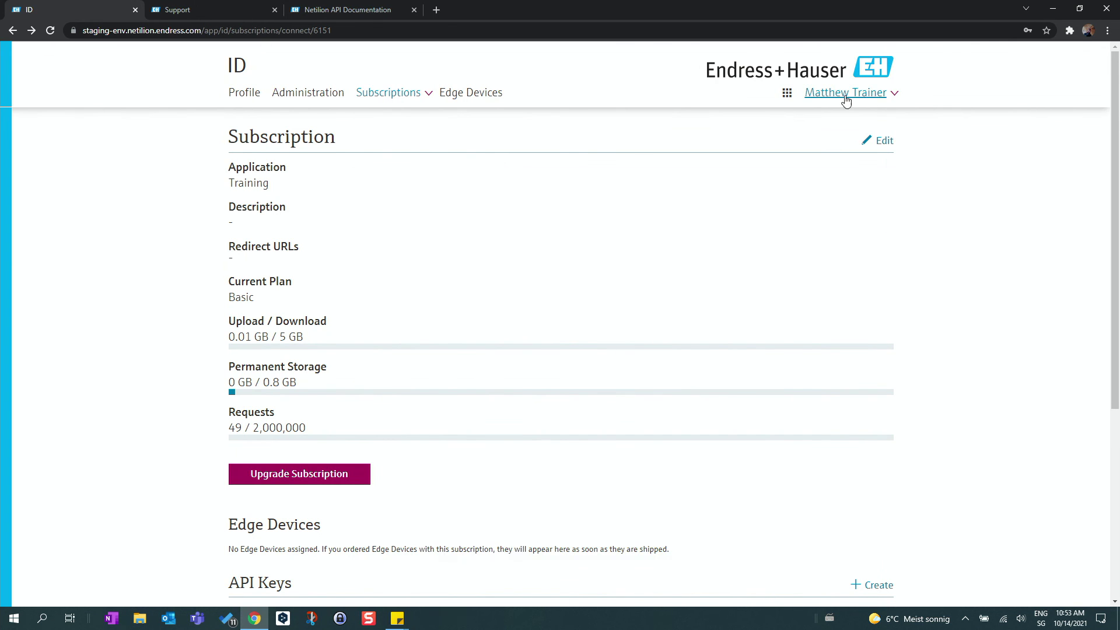
left_click(789, 94)
left_click(600, 274)
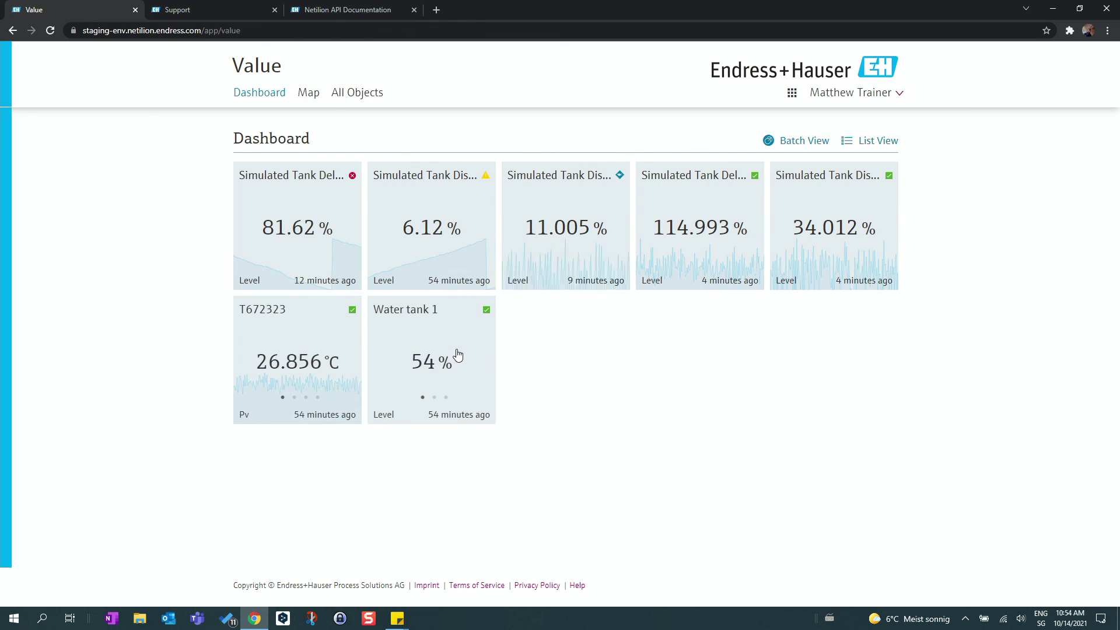
left_click(456, 355)
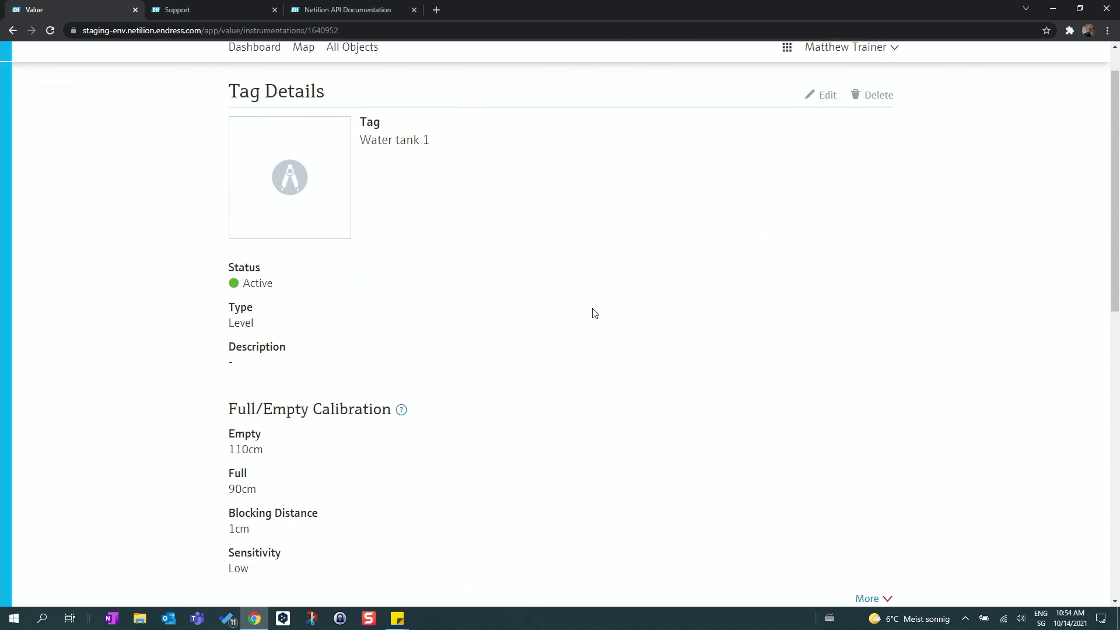
scroll(593, 313, "down", 7)
scroll(593, 313, "up", 1)
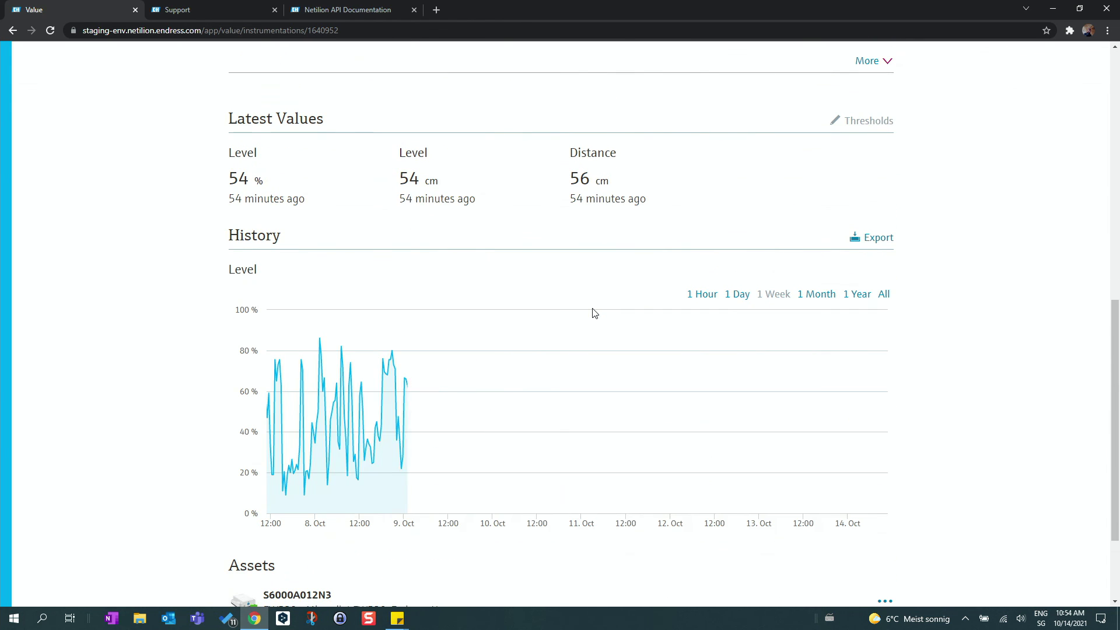